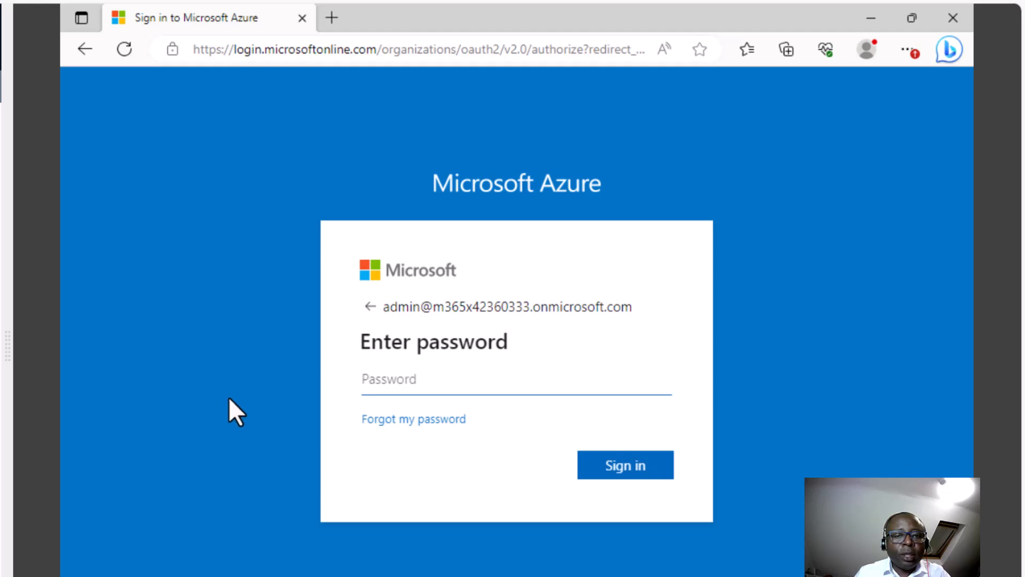
- Enter the admin account's password and submit it to sign in to Azure
{"action": "type", "text": "•••••••••••••••••••••••••"}
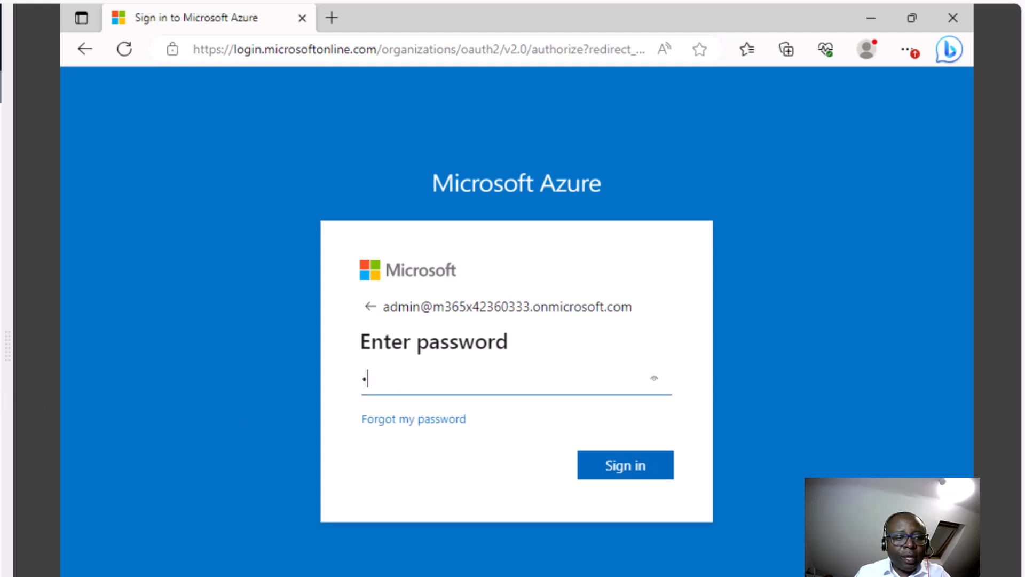
{"action": "type", "text": "•••••"}
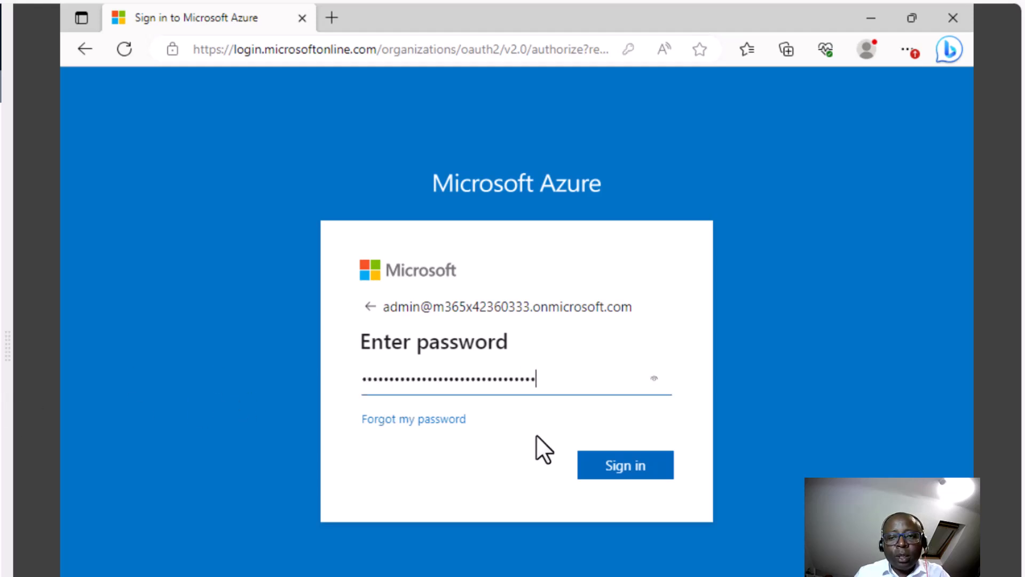
{"action": "left_click", "coordinate": [615, 463]}
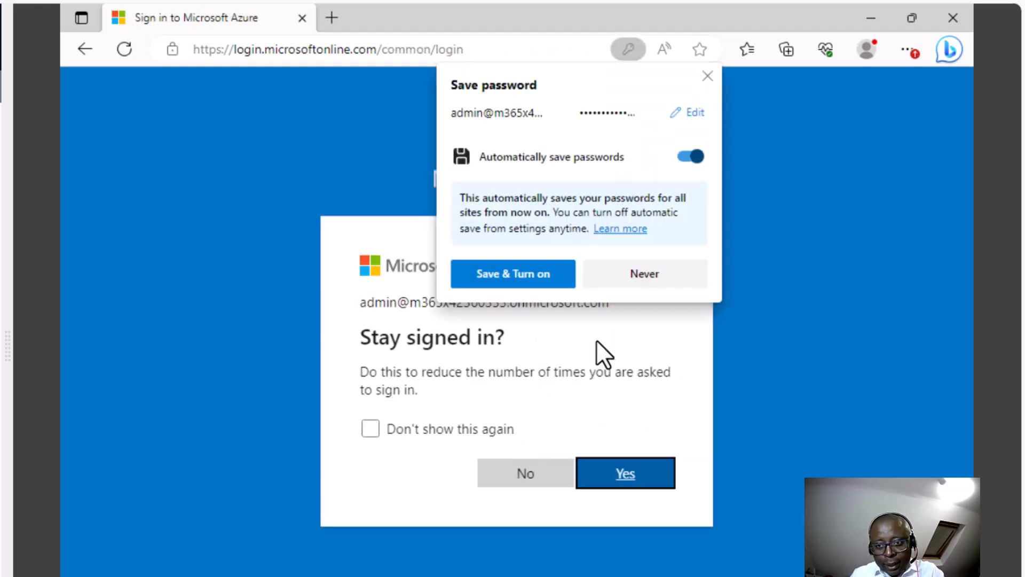
- Decline saving the password, stay signed in, and bring up the Microsoft Cloud apps list
{"action": "left_click", "coordinate": [648, 274]}
{"action": "left_click", "coordinate": [619, 471]}
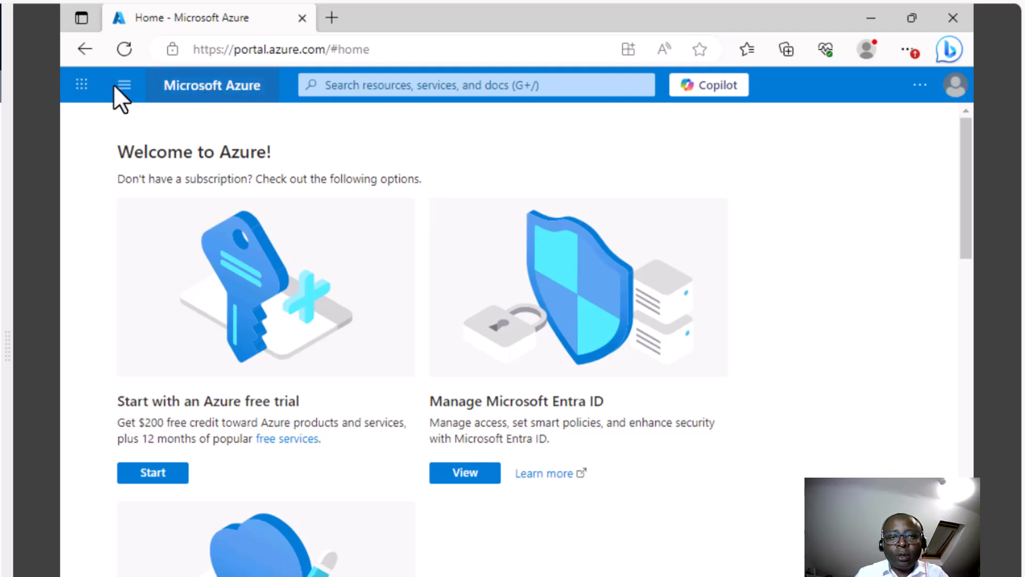
{"action": "left_click", "coordinate": [82, 84]}
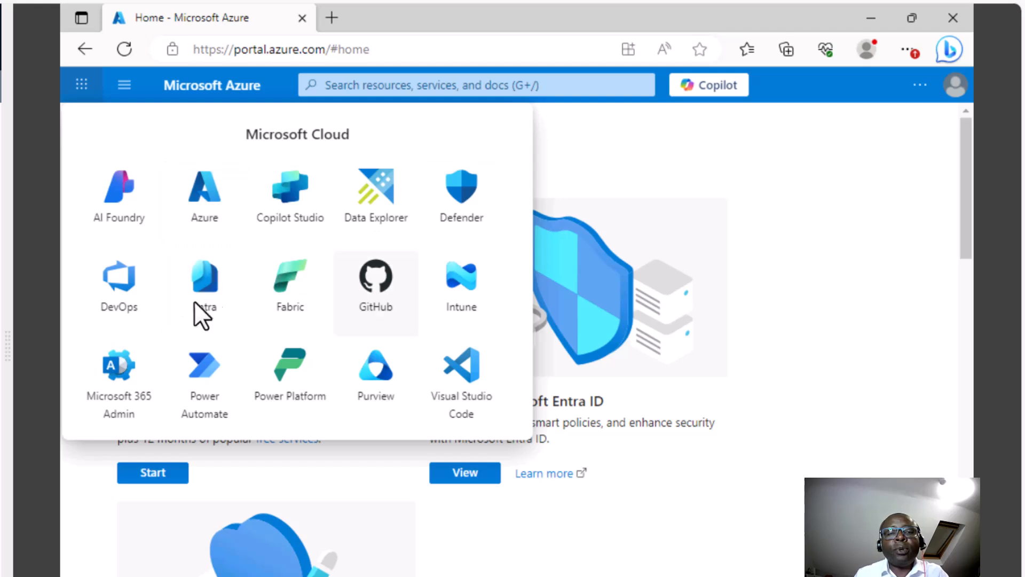
- Open the Azure portal and search 'entr' to reach the Microsoft Entra ID service
{"action": "left_click", "coordinate": [204, 210]}
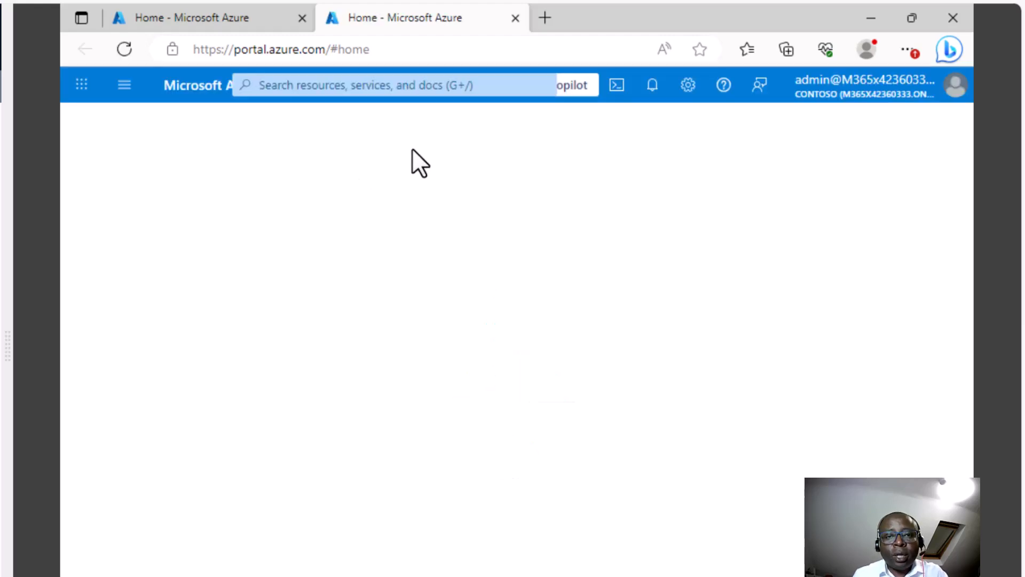
{"action": "left_click", "coordinate": [413, 87]}
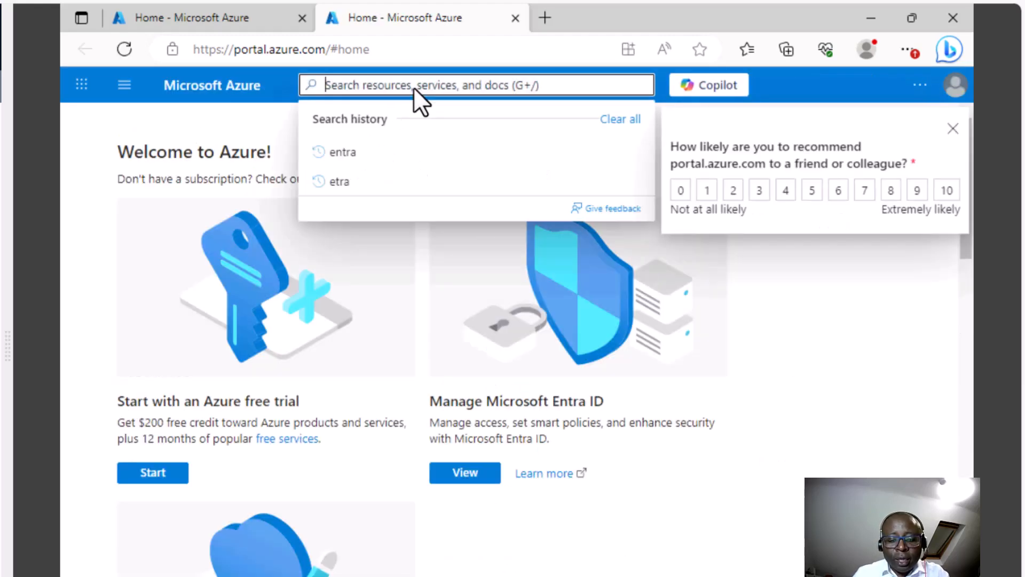
{"action": "type", "text": "e"}
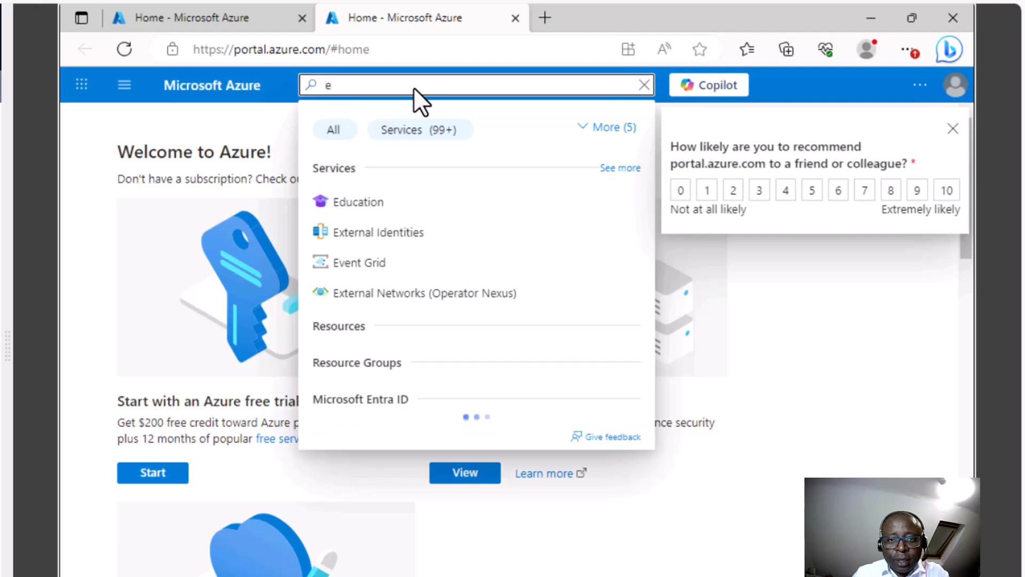
{"action": "type", "text": "ntr"}
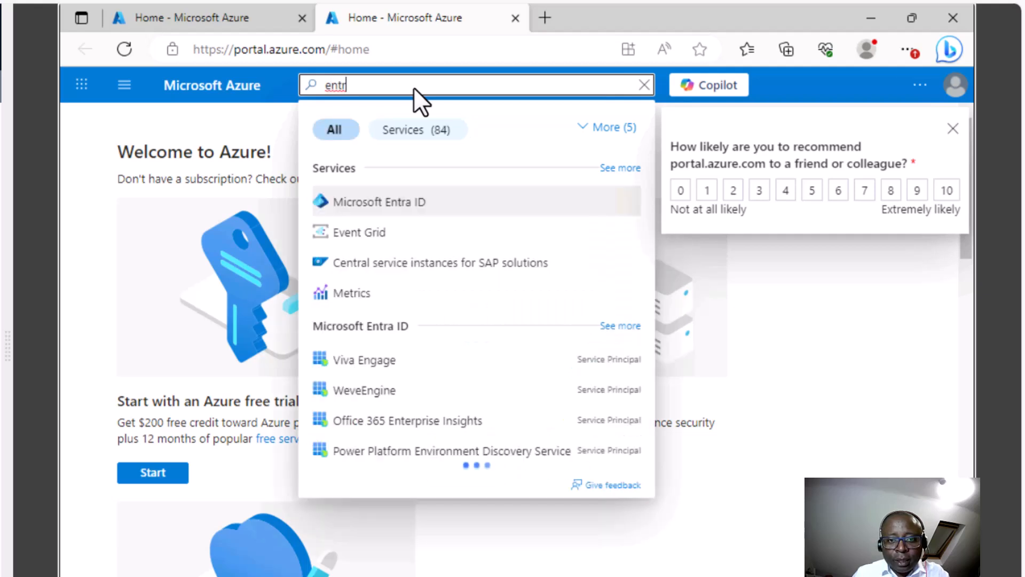
{"action": "left_click", "coordinate": [412, 209]}
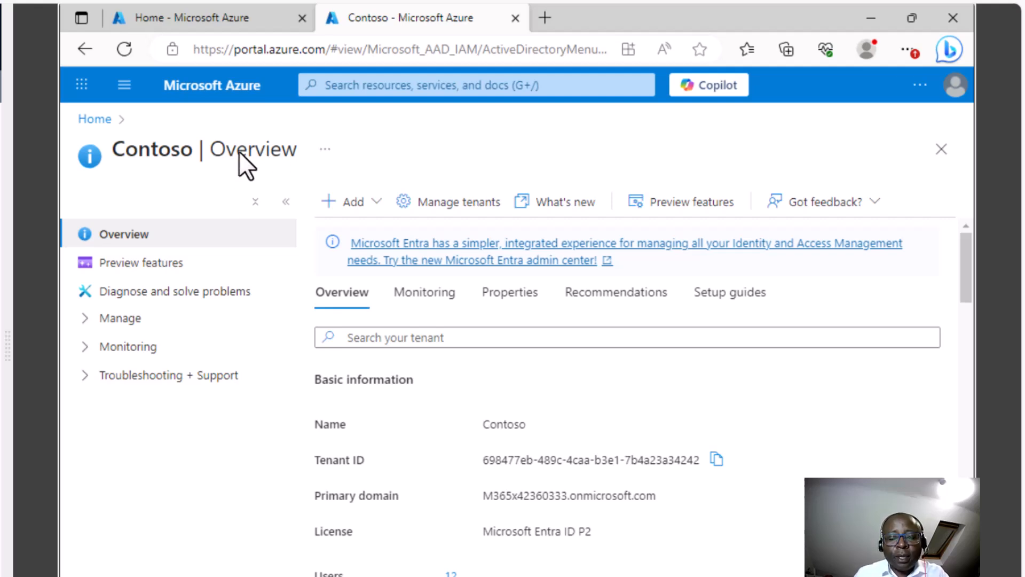
- Review the tenant list, return to Contoso | Overview, and expand the Manage menu
{"action": "left_click", "coordinate": [440, 204]}
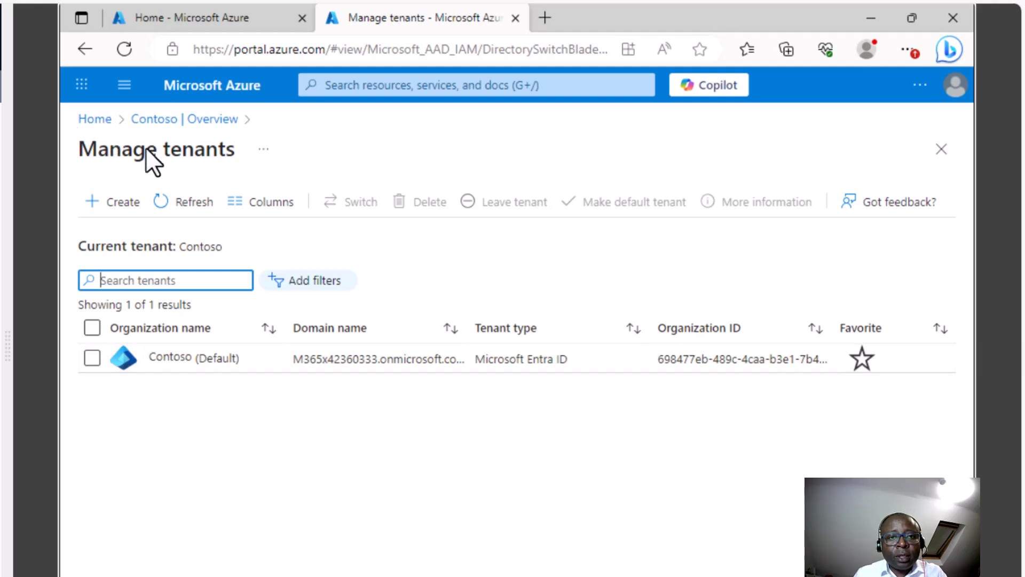
{"action": "left_click", "coordinate": [164, 120]}
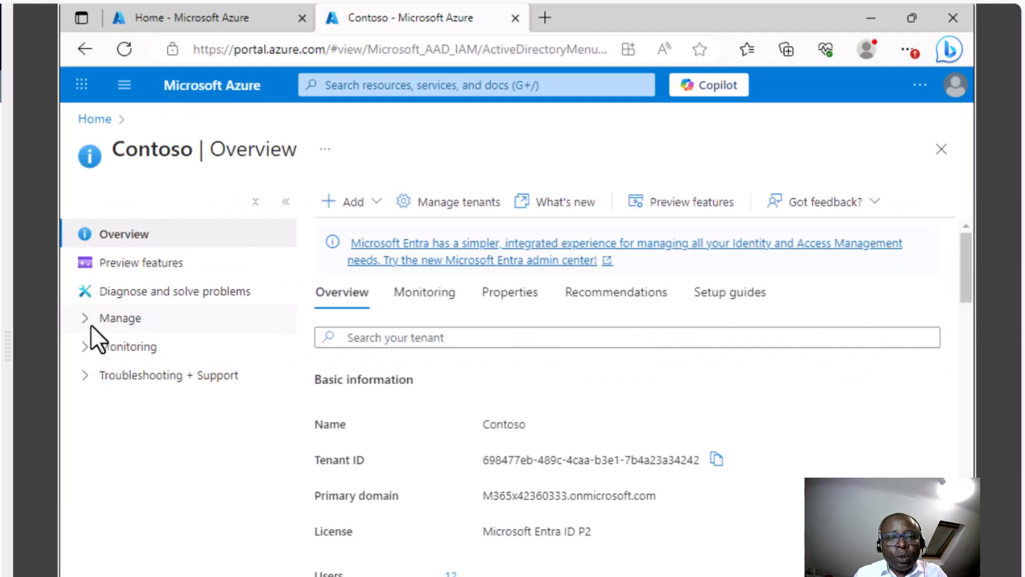
{"action": "left_click", "coordinate": [84, 318]}
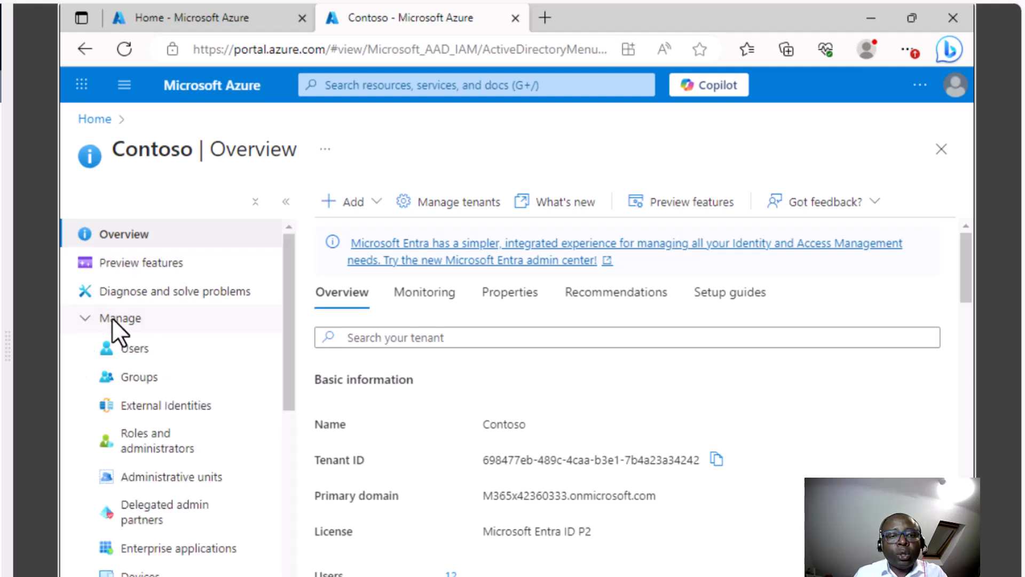
- Open All users and review the first user's Overview: Member, 3 licenses, no roles, enabled
{"action": "left_click", "coordinate": [134, 348]}
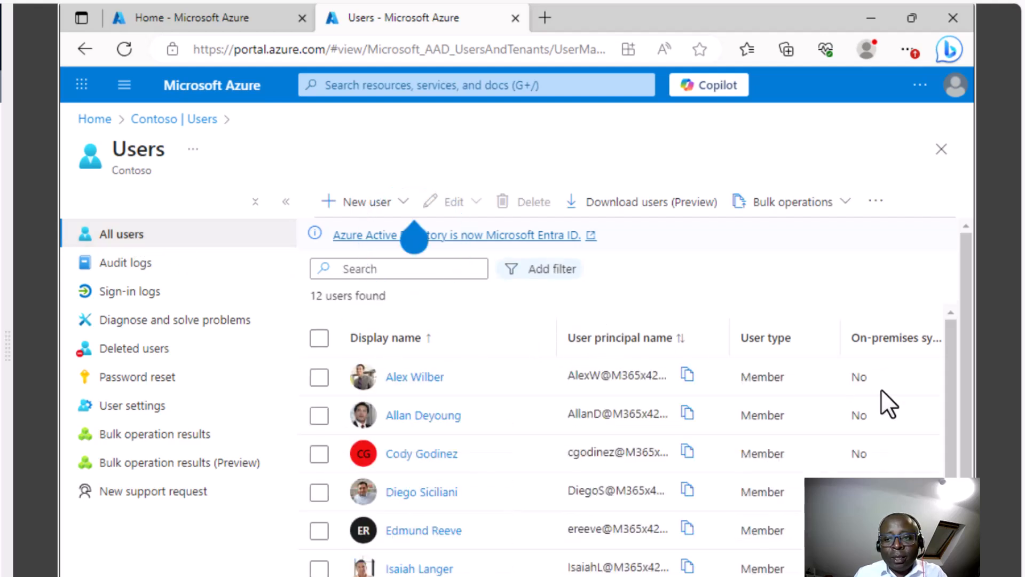
{"action": "left_click_drag", "start_coordinate": [951, 377], "coordinate": [939, 354]}
{"action": "left_click", "coordinate": [413, 375]}
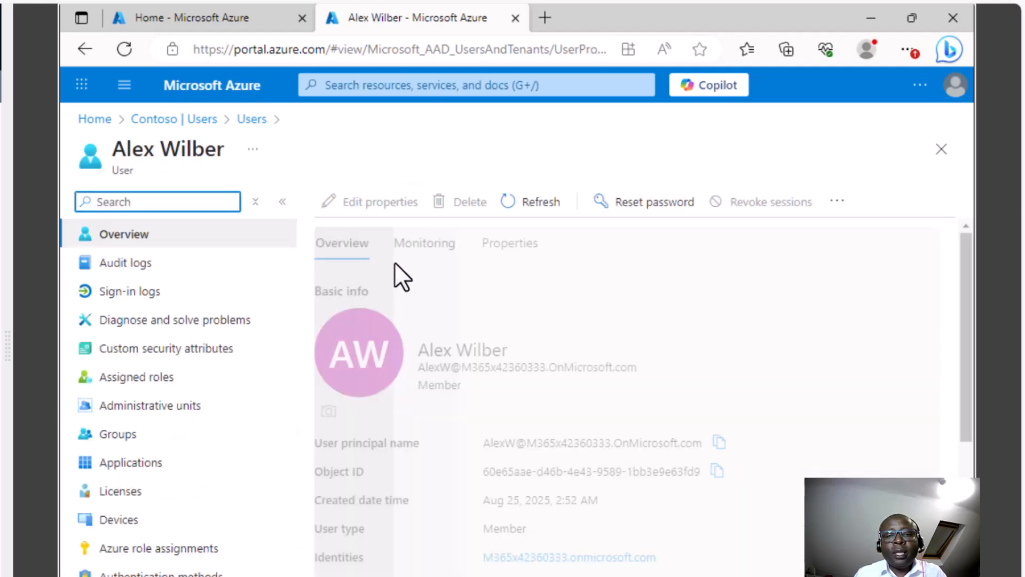
{"action": "scroll", "coordinate": [969, 283], "scroll_direction": "down", "scroll_amount": 1}
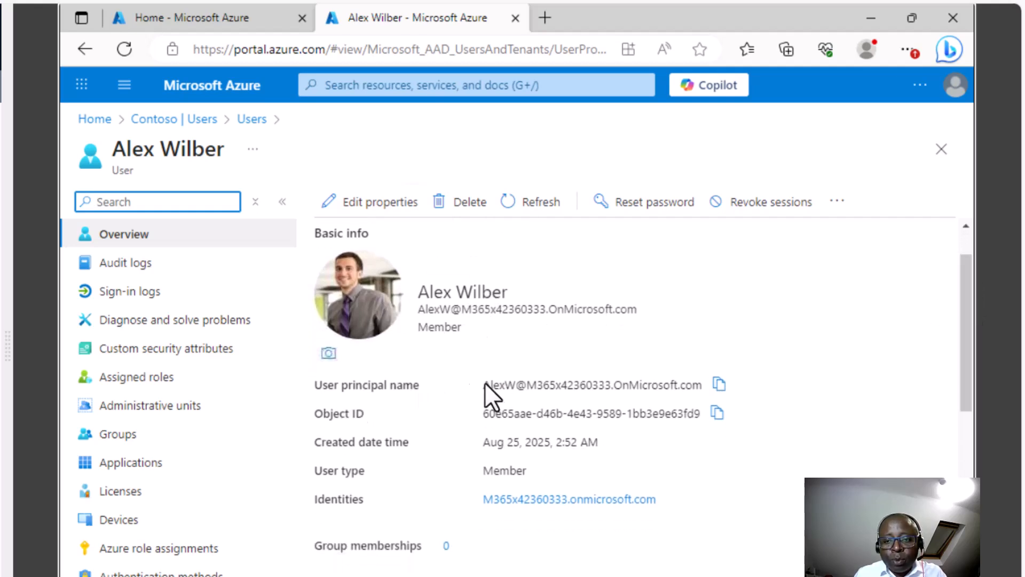
{"action": "left_click_drag", "start_coordinate": [965, 362], "coordinate": [951, 447]}
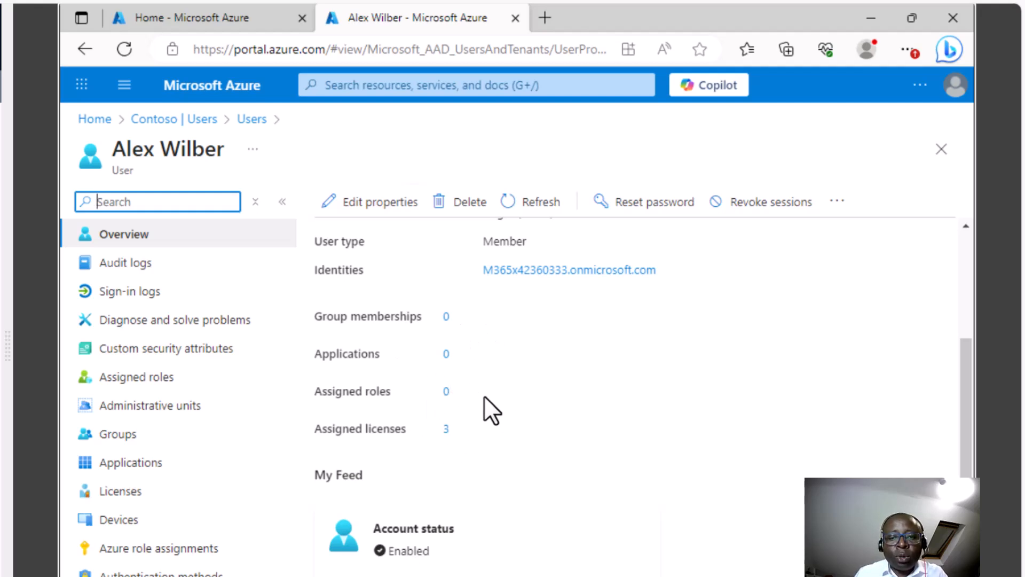
{"action": "left_click_drag", "start_coordinate": [966, 441], "coordinate": [967, 576]}
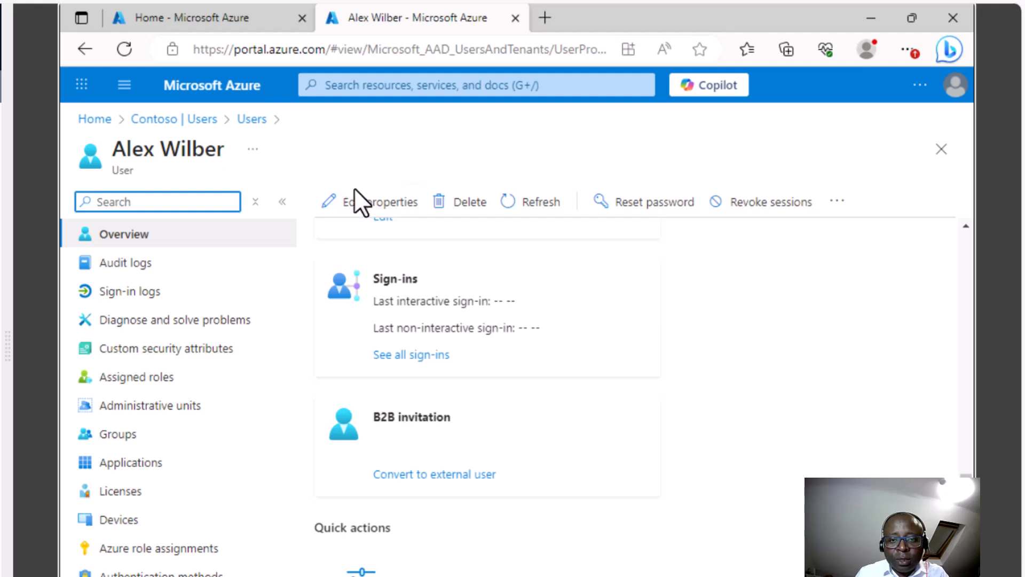
- Review the user's Job, Contact, Parental controls and On-premises properties, then return to Contoso
{"action": "left_click", "coordinate": [379, 202]}
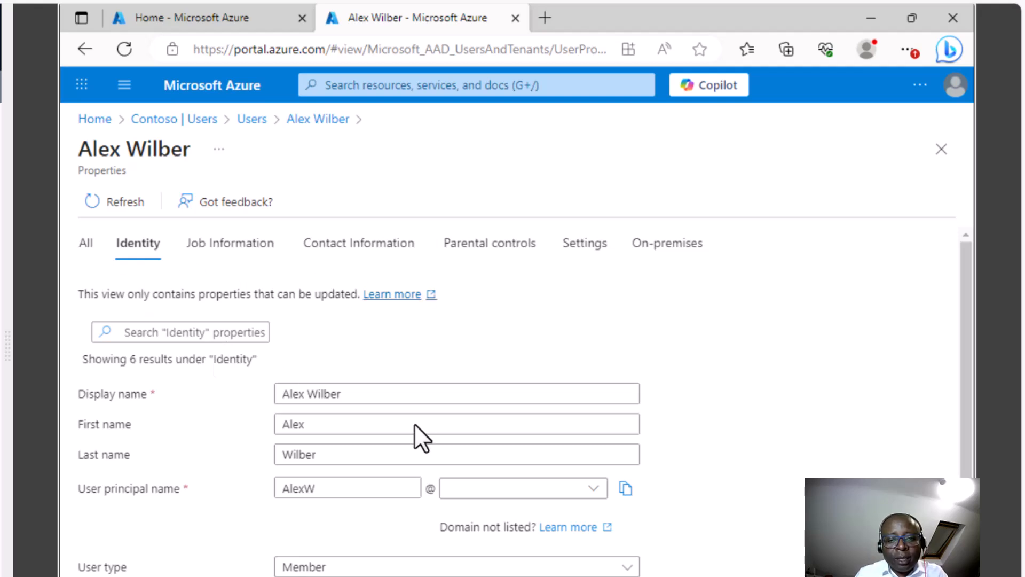
{"action": "scroll", "coordinate": [959, 431], "scroll_direction": "down", "scroll_amount": 1}
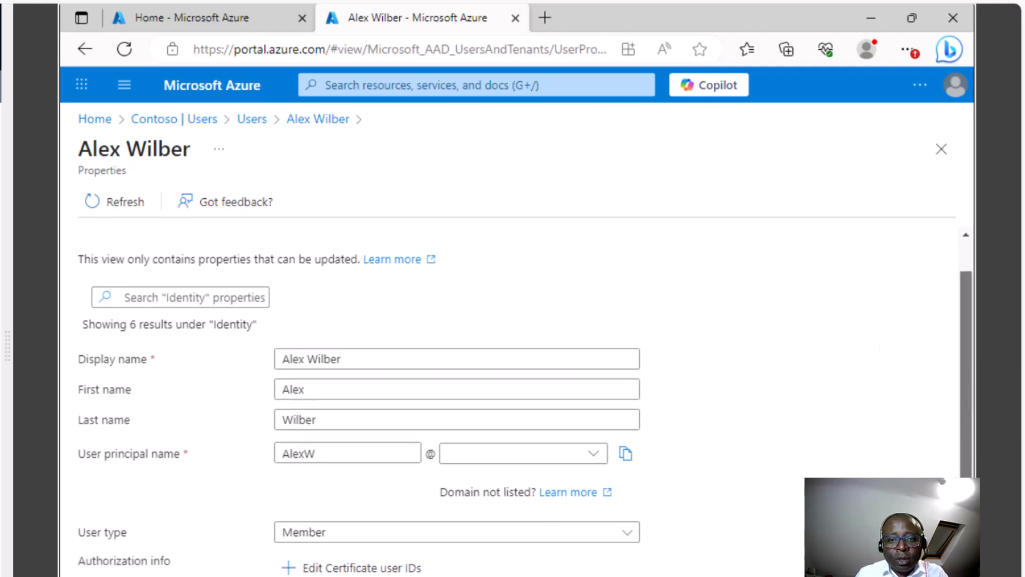
{"action": "scroll", "coordinate": [957, 333], "scroll_direction": "up", "scroll_amount": 1}
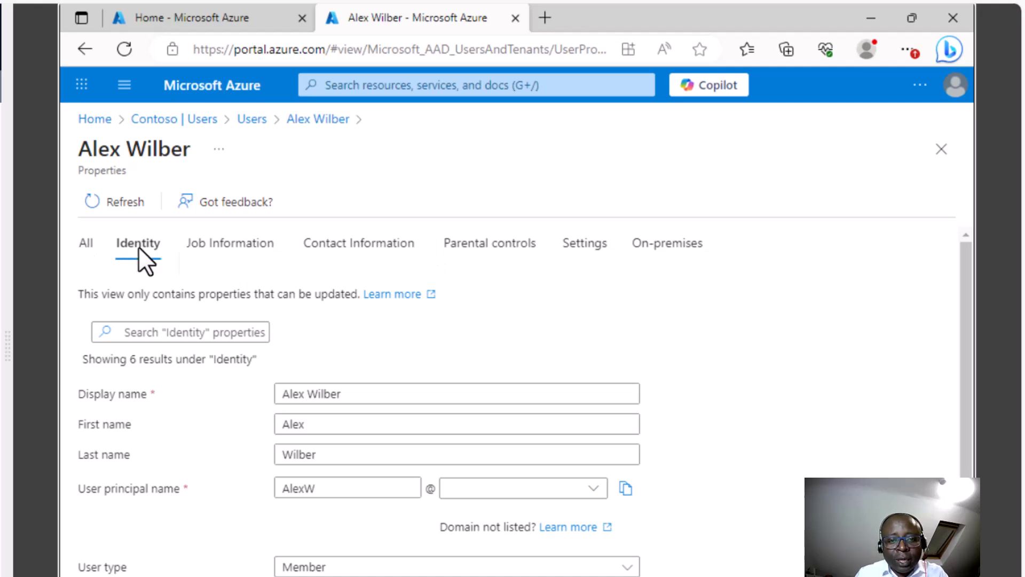
{"action": "left_click", "coordinate": [232, 242]}
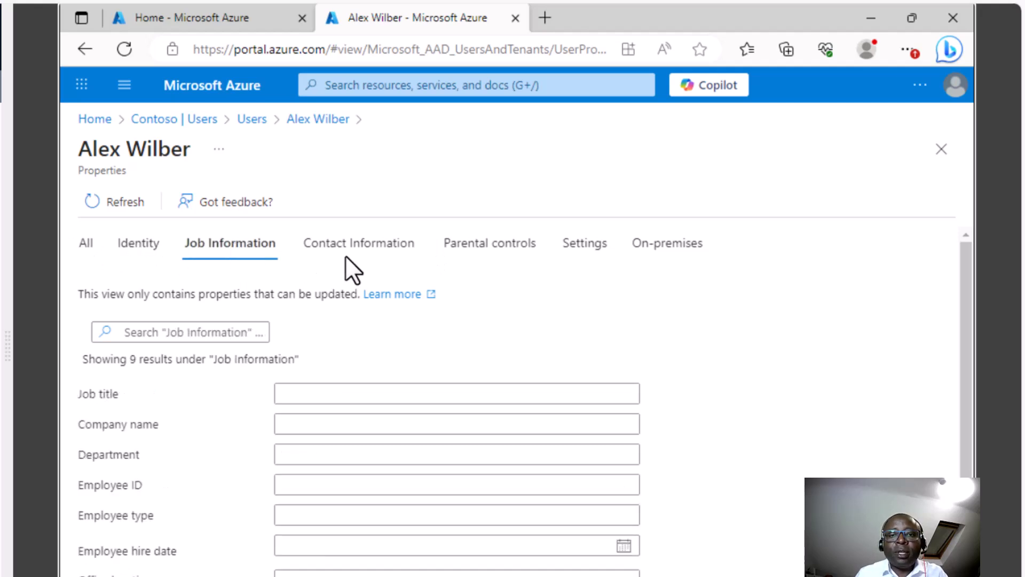
{"action": "left_click", "coordinate": [381, 245]}
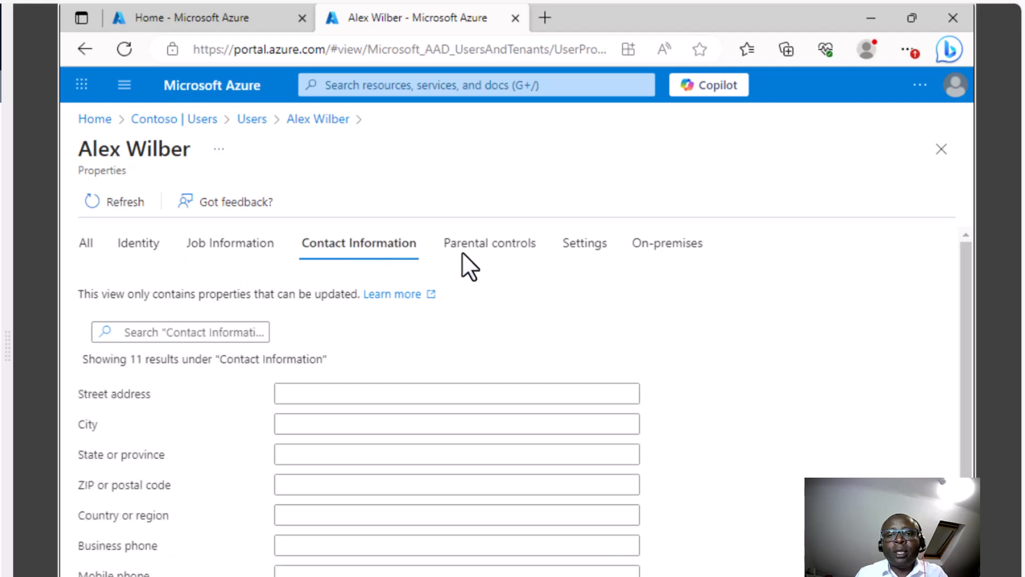
{"action": "left_click", "coordinate": [498, 245]}
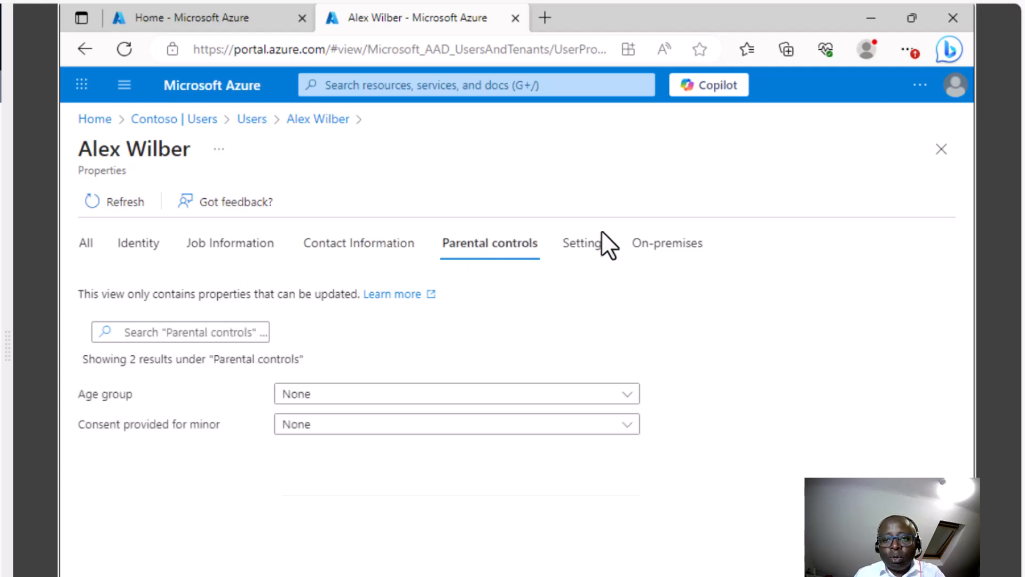
{"action": "left_click", "coordinate": [681, 247]}
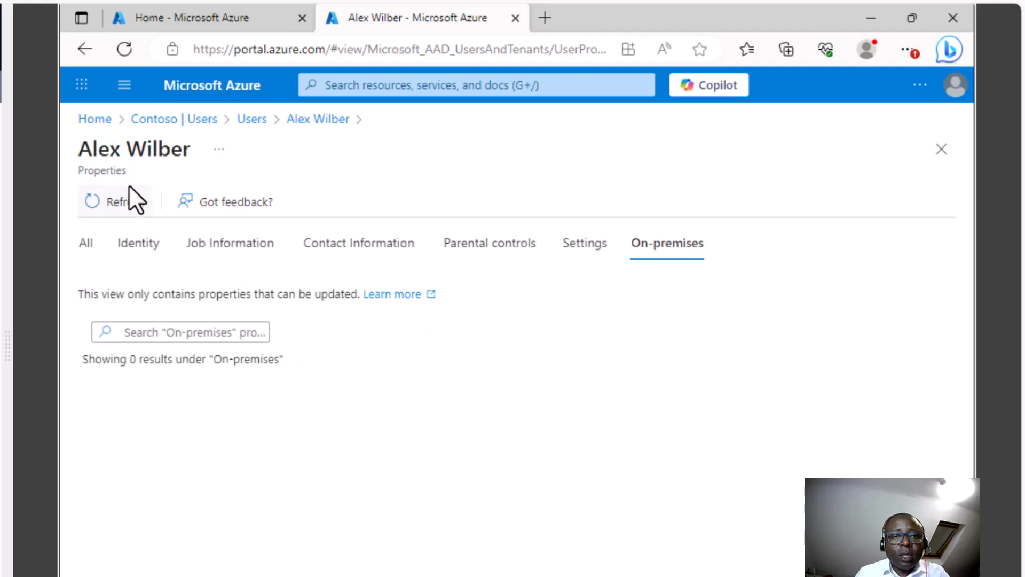
{"action": "left_click", "coordinate": [201, 119]}
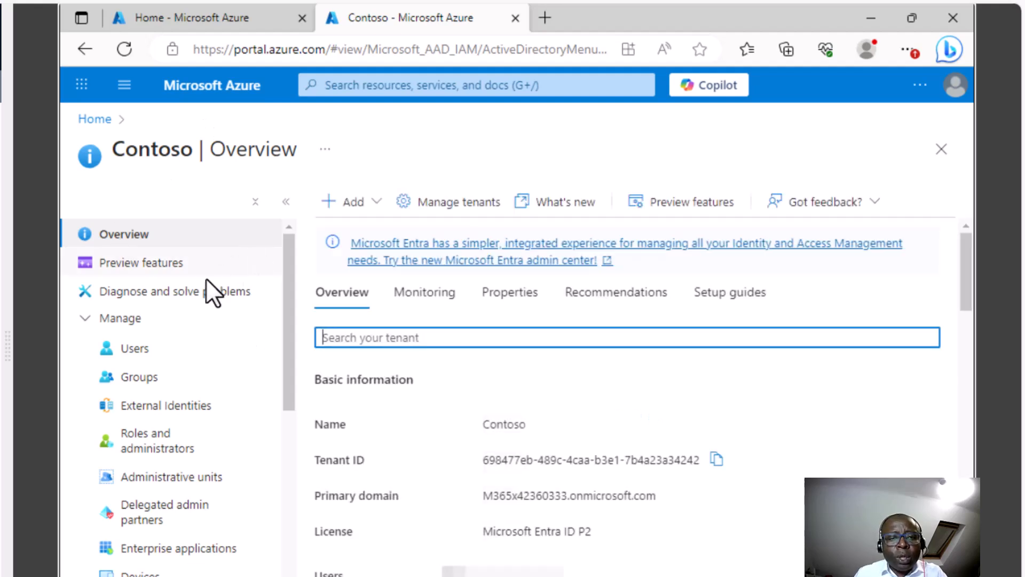
- Go to Contoso Users and show the New user options, Create new user and Invite external user
{"action": "left_click", "coordinate": [136, 347]}
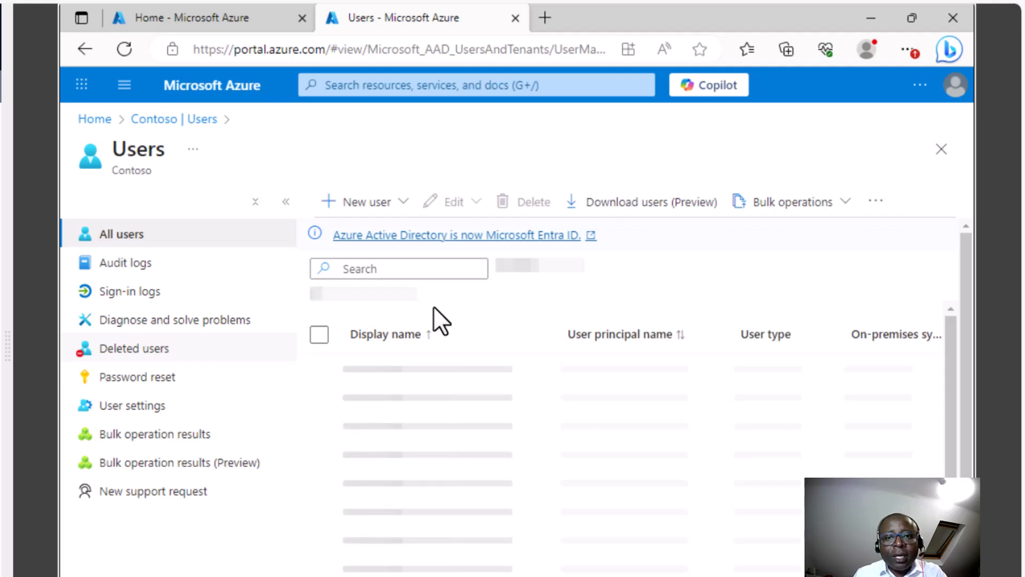
{"action": "left_click", "coordinate": [401, 201]}
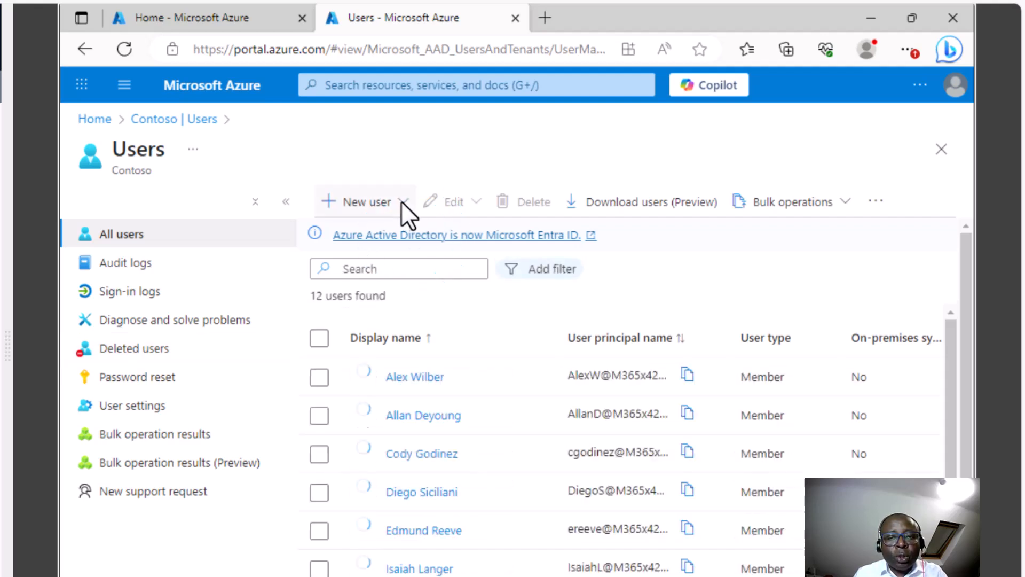
{"action": "left_click", "coordinate": [401, 201]}
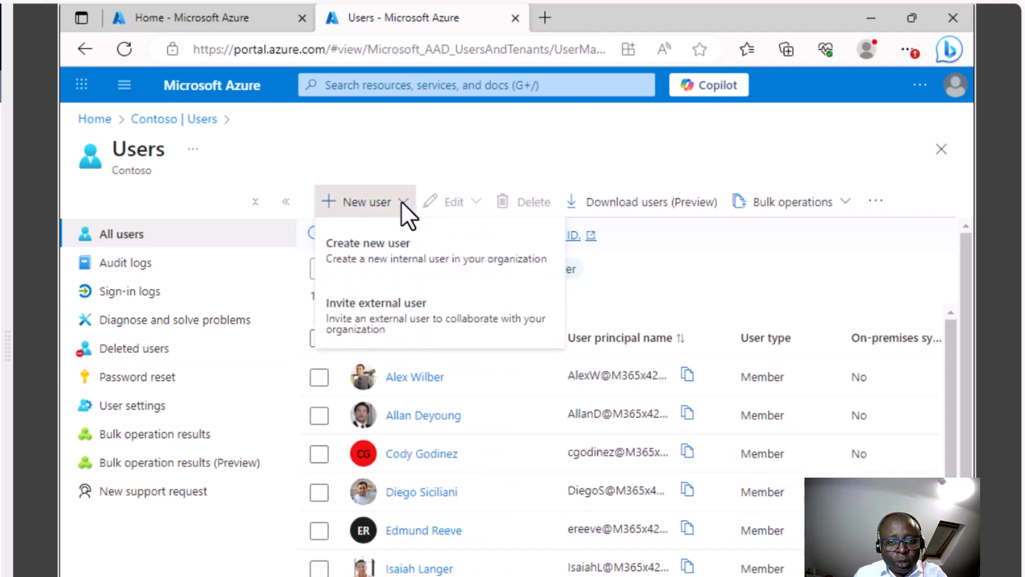
- Start an external user invitation and enter the guest's e-mail address
{"action": "left_click", "coordinate": [366, 302]}
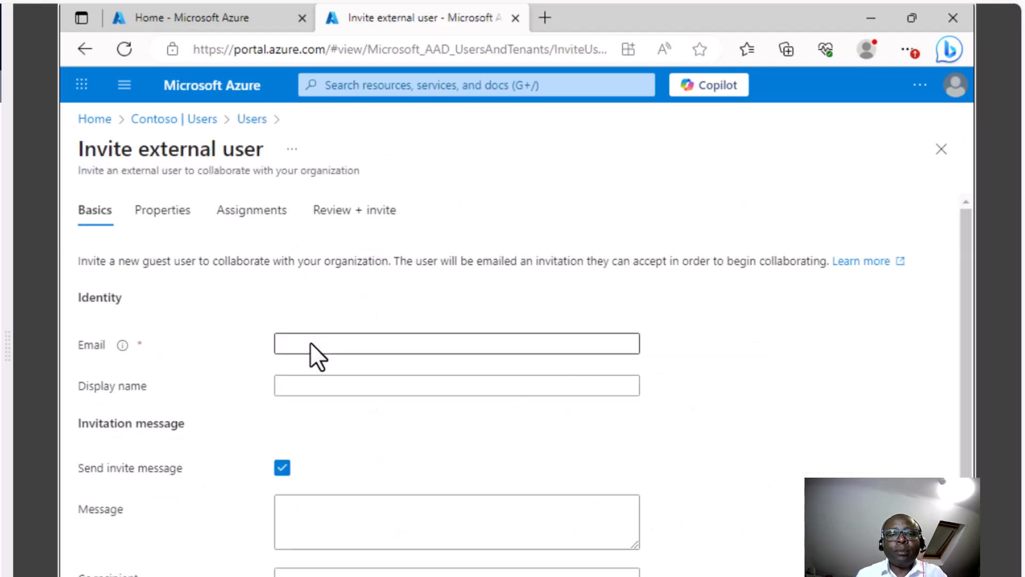
{"action": "left_click", "coordinate": [309, 344]}
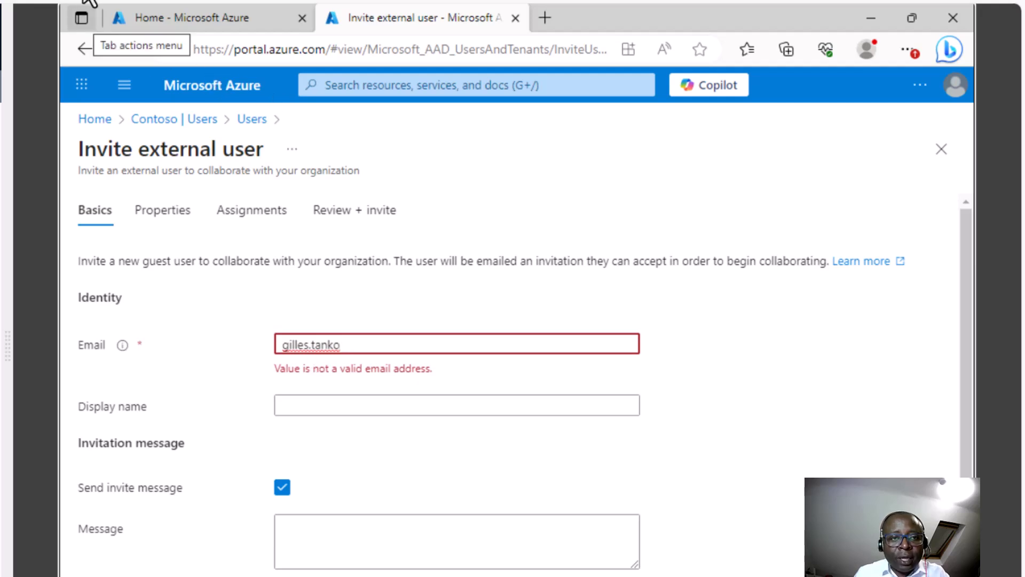
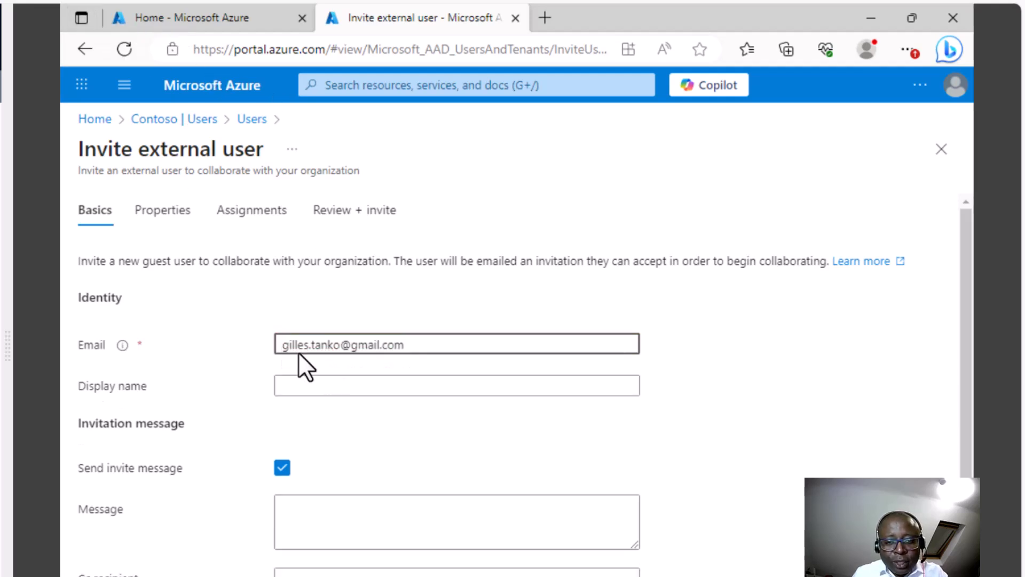
{"action": "left_click", "coordinate": [380, 346]}
{"action": "key", "text": "BackSpace"}
{"action": "key", "text": "BackSpace"}
{"action": "key", "text": "BackSpace"}
{"action": "key", "text": "BackSpace"}
{"action": "key", "text": "BackSpace"}
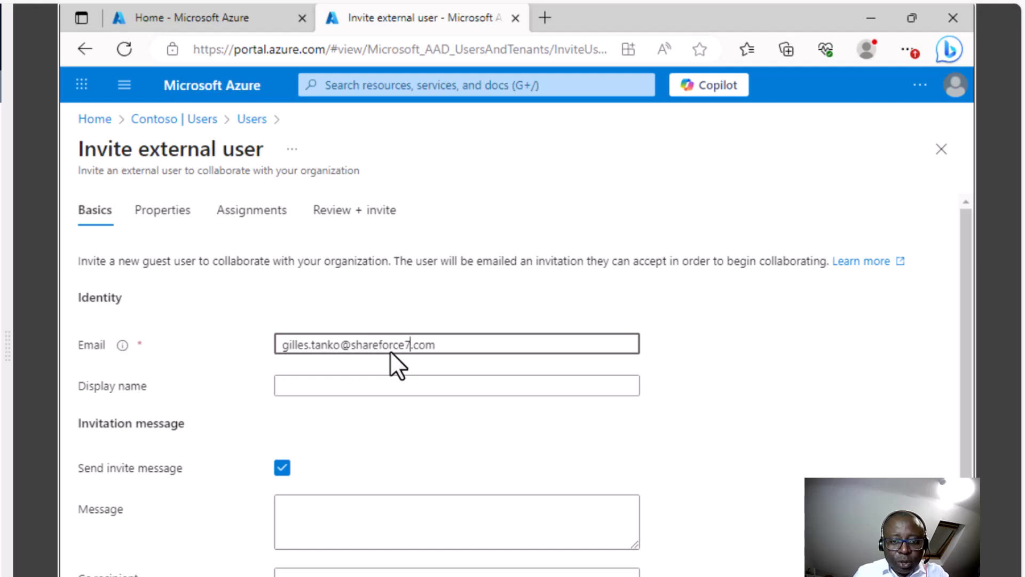
- Enter the guest's display name and the message 'Please connect to my Tenant'
{"action": "left_click", "coordinate": [325, 387]}
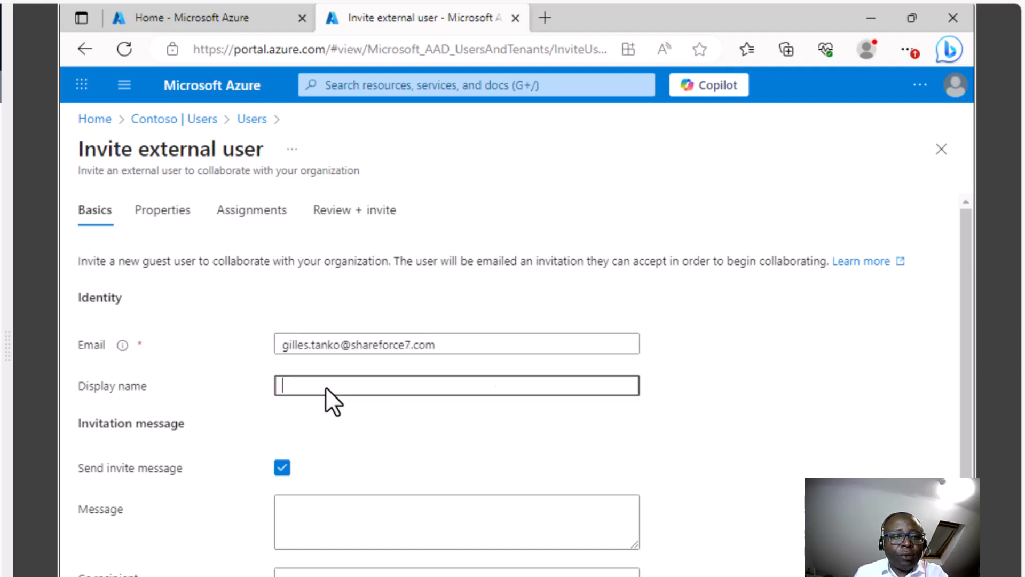
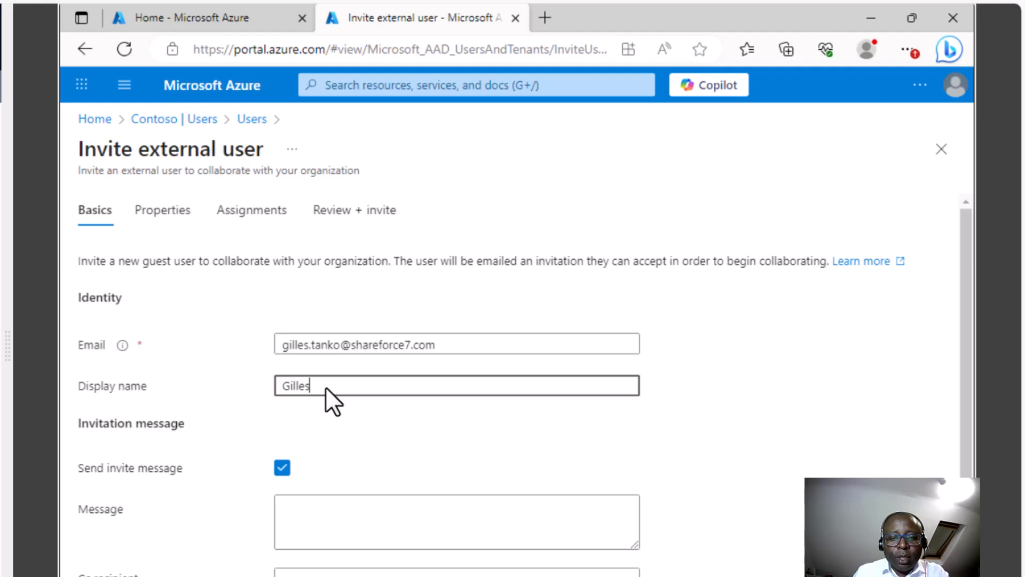
{"action": "left_click", "coordinate": [339, 524]}
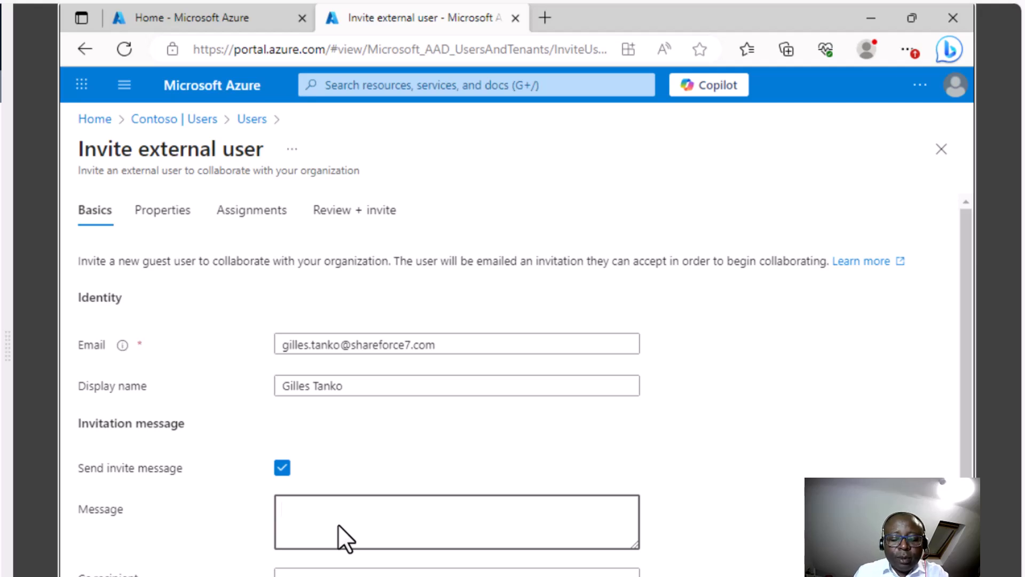
{"action": "type", "text": "Please conne"}
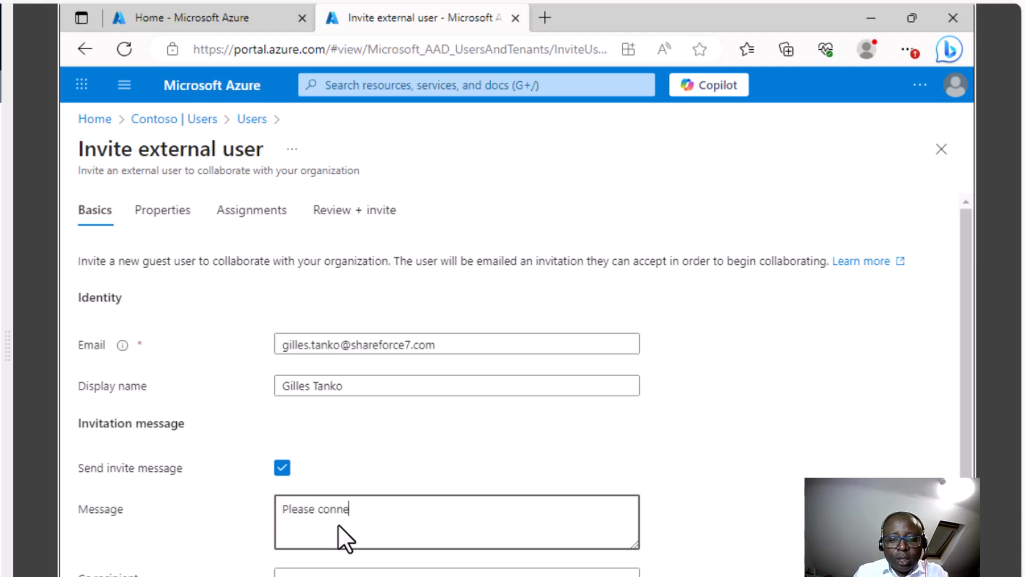
{"action": "type", "text": "ct ot my te"}
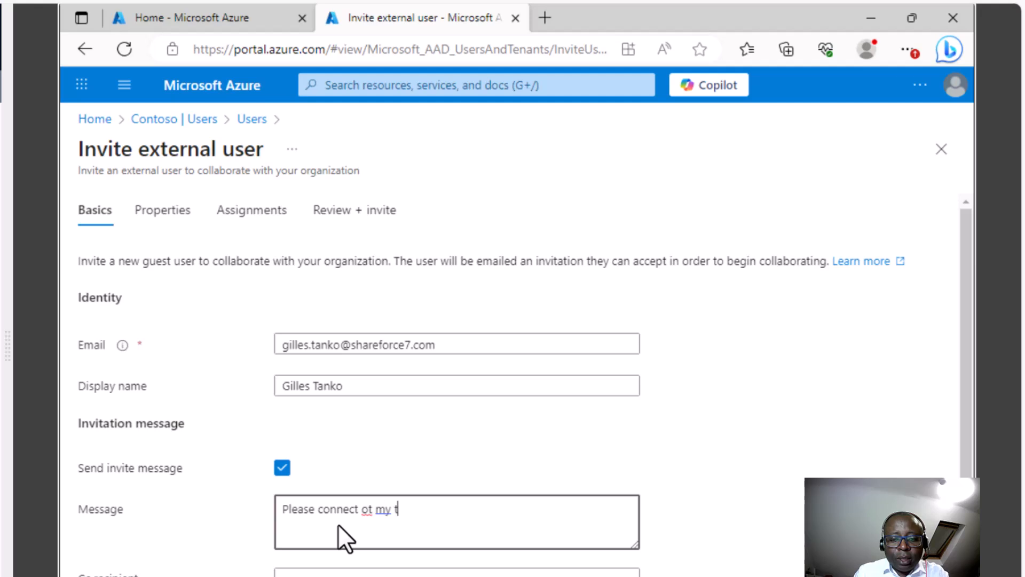
{"action": "key", "text": "BackSpace"}
{"action": "key", "text": "BackSpace"}
{"action": "key", "text": "BackSpace"}
{"action": "key", "text": "BackSpace"}
{"action": "key", "text": "BackSpace"}
{"action": "key", "text": "BackSpace"}
{"action": "key", "text": "BackSpace"}
{"action": "type", "text": "to my Tenant"}
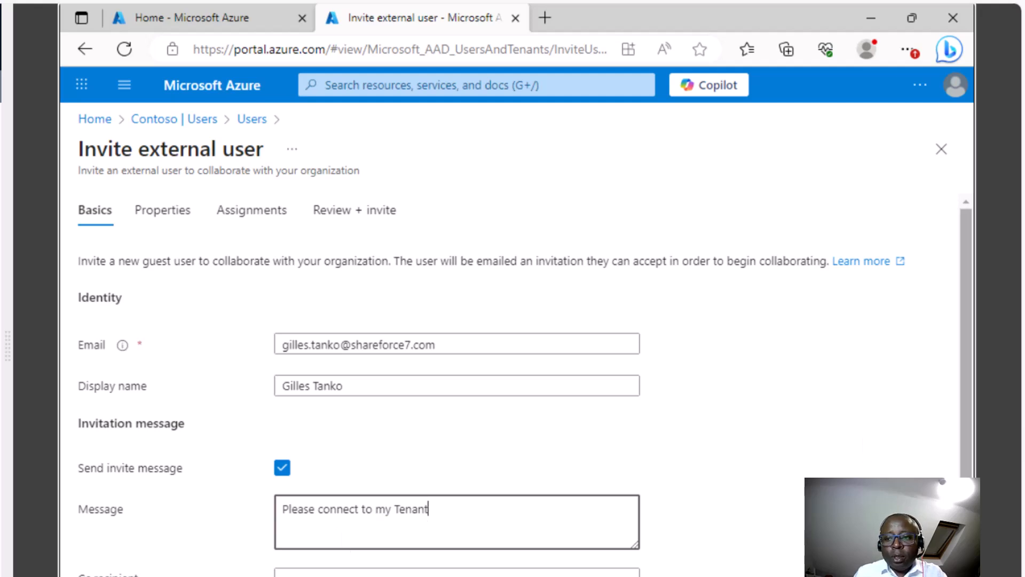
{"action": "scroll", "coordinate": [968, 439], "scroll_direction": "down", "scroll_amount": 1}
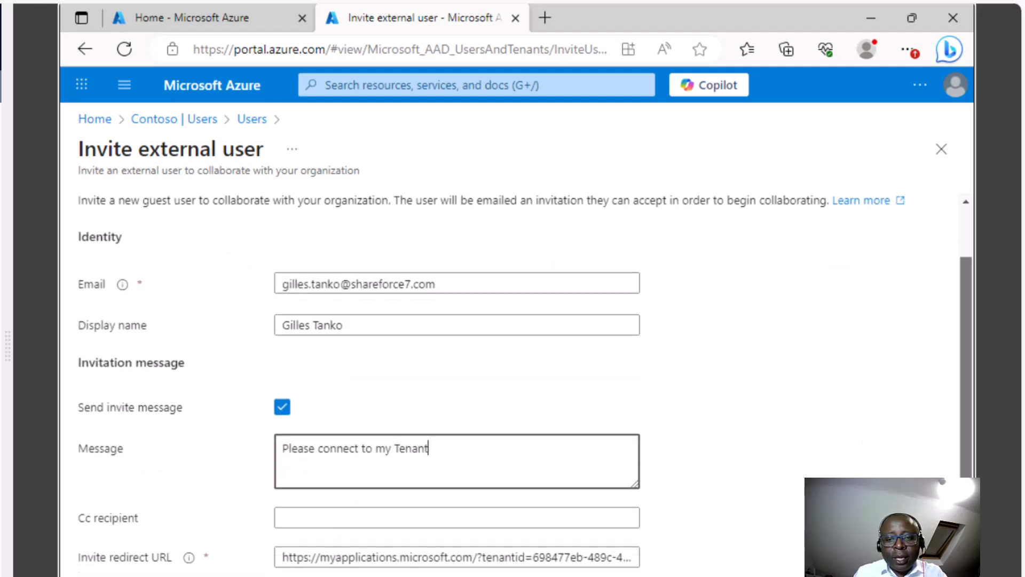
{"action": "left_click", "coordinate": [315, 517]}
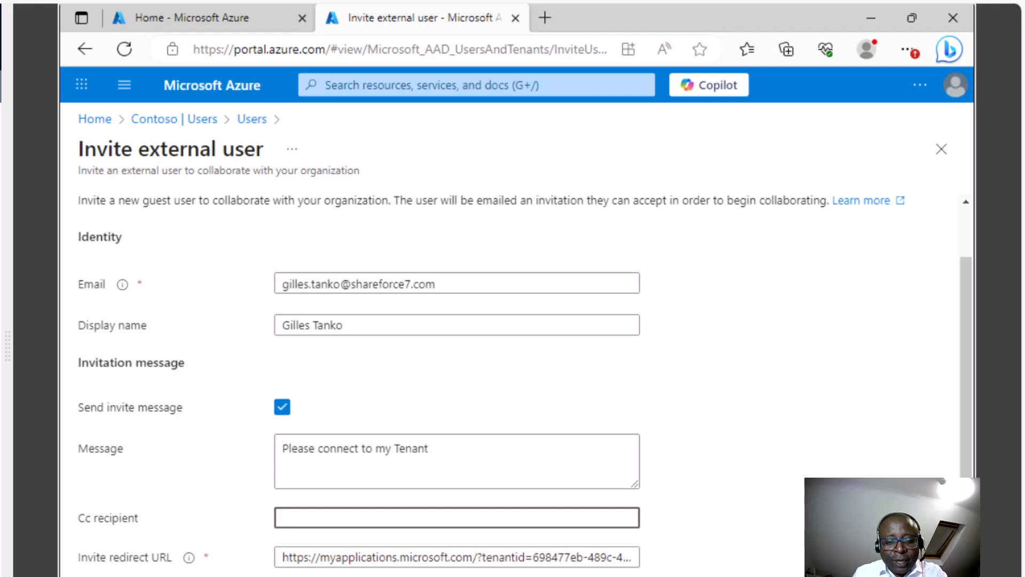
- Show the invitation's Review + invite summary and highlight its message and redirect URL
{"action": "left_click", "coordinate": [118, 576]}
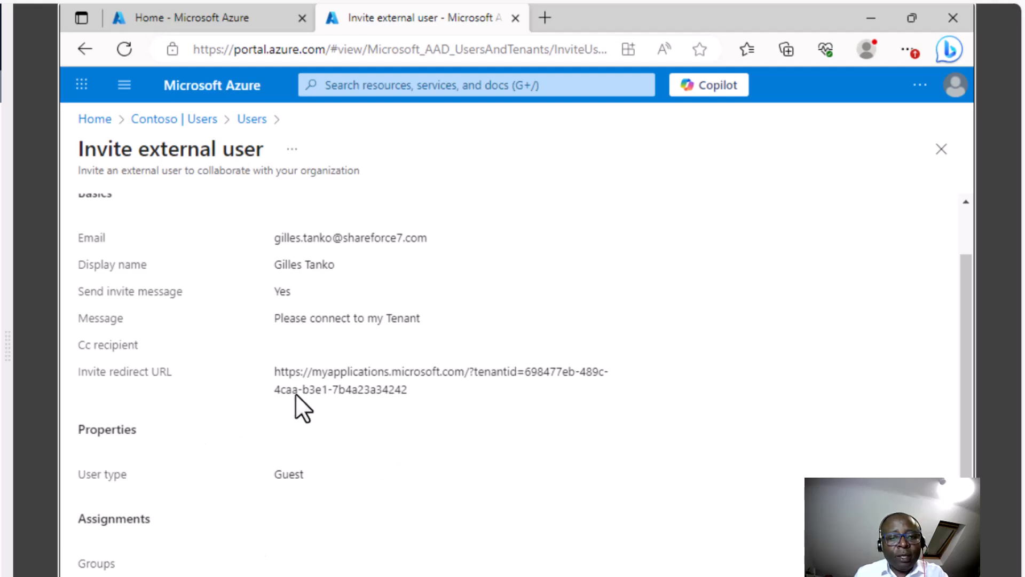
{"action": "left_click_drag", "start_coordinate": [278, 319], "coordinate": [416, 318]}
{"action": "left_click_drag", "start_coordinate": [409, 390], "coordinate": [279, 373]}
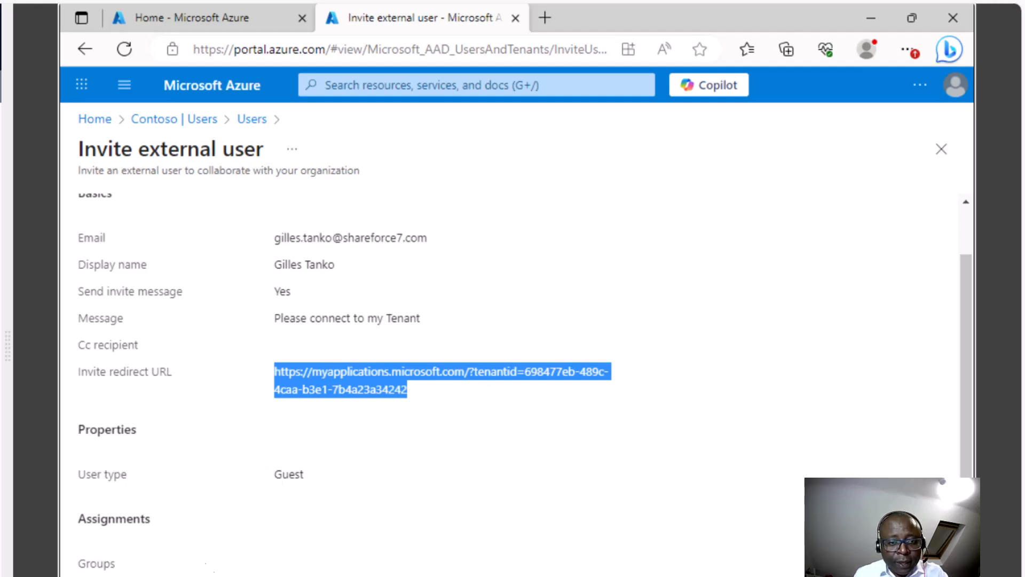
- Discard the unfinished invitation and start Create new user from the Contoso Users page
{"action": "left_click", "coordinate": [170, 119]}
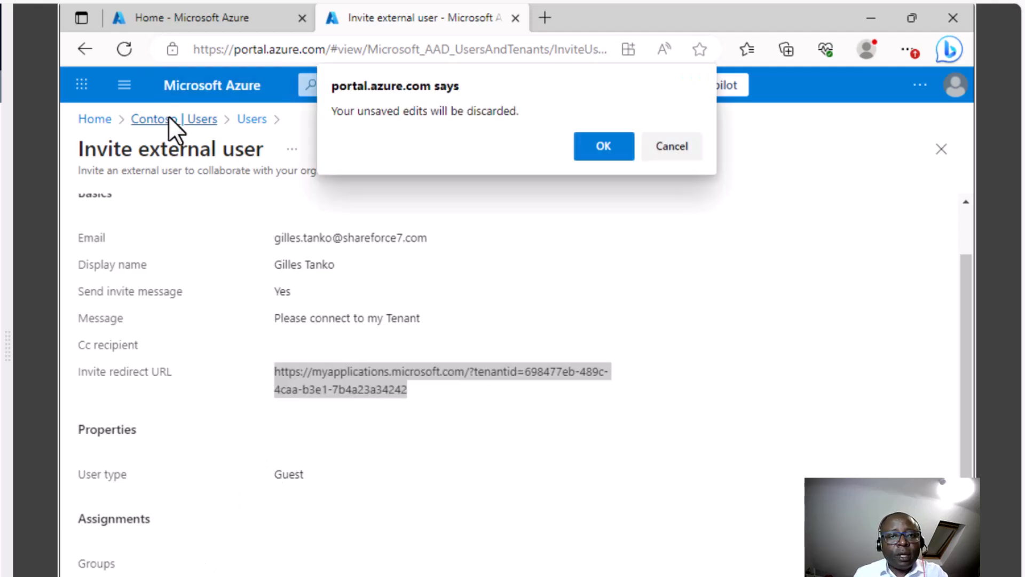
{"action": "left_click", "coordinate": [614, 146]}
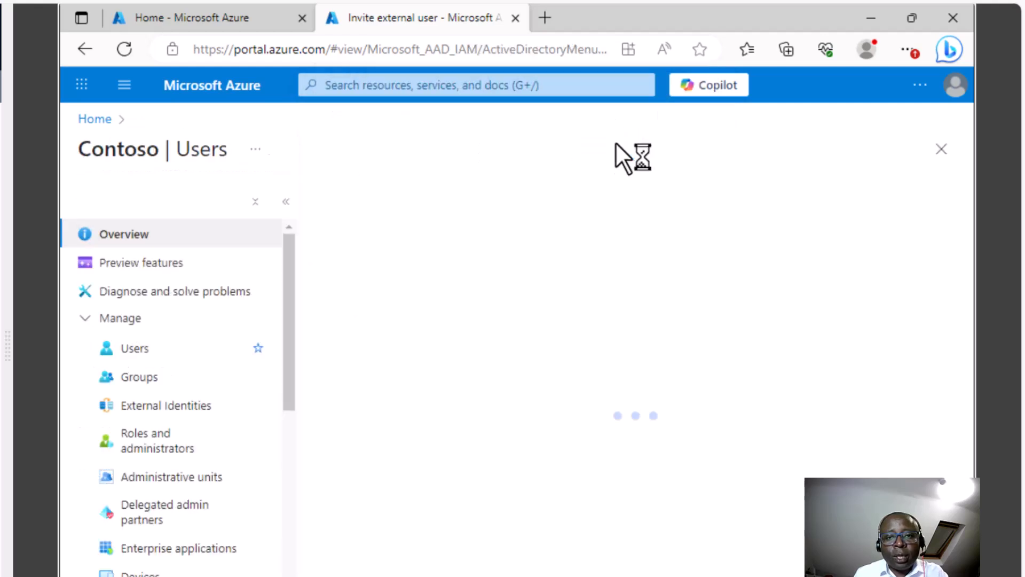
{"action": "left_click", "coordinate": [143, 348]}
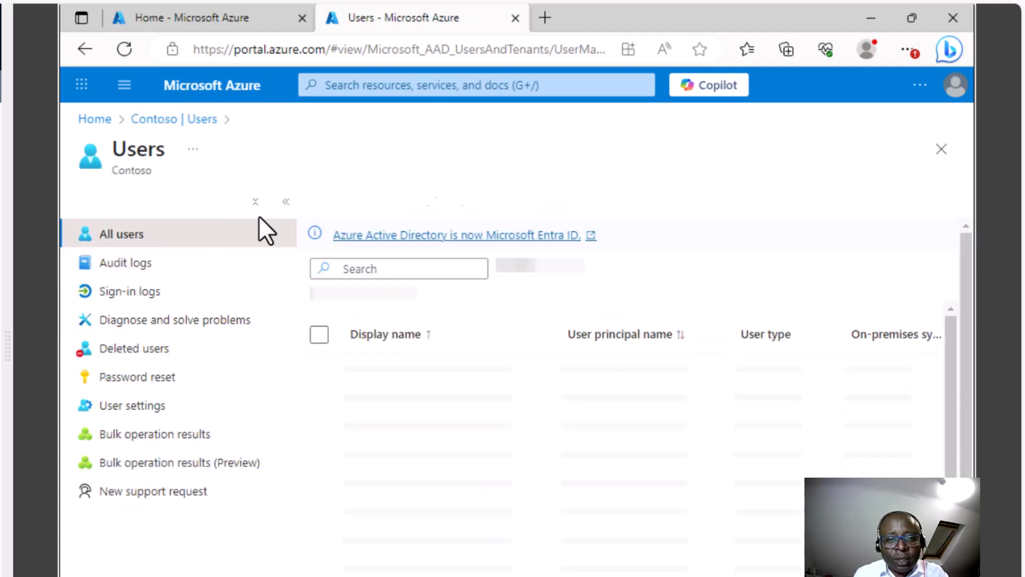
{"action": "left_click", "coordinate": [400, 199]}
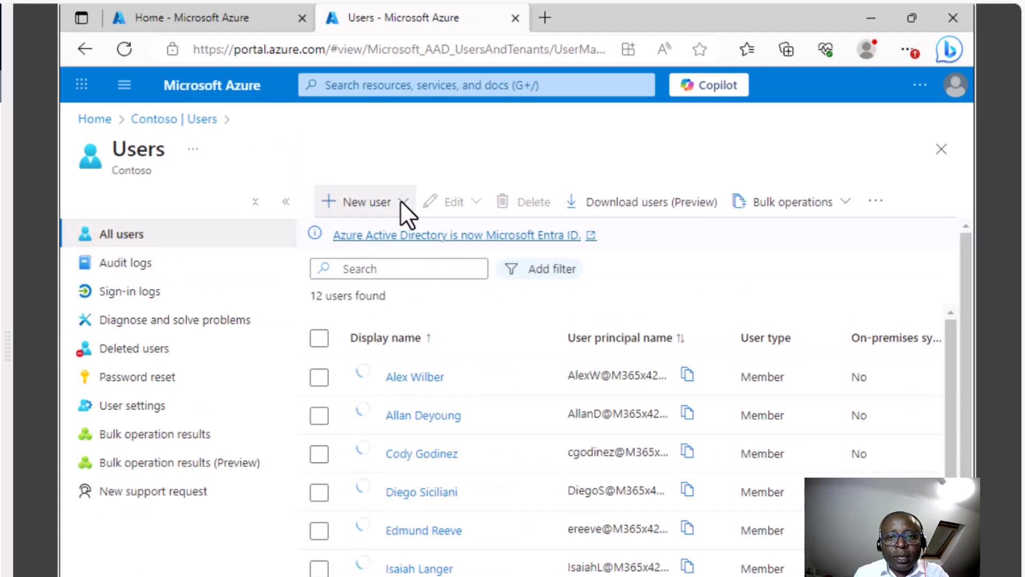
{"action": "left_click", "coordinate": [397, 249]}
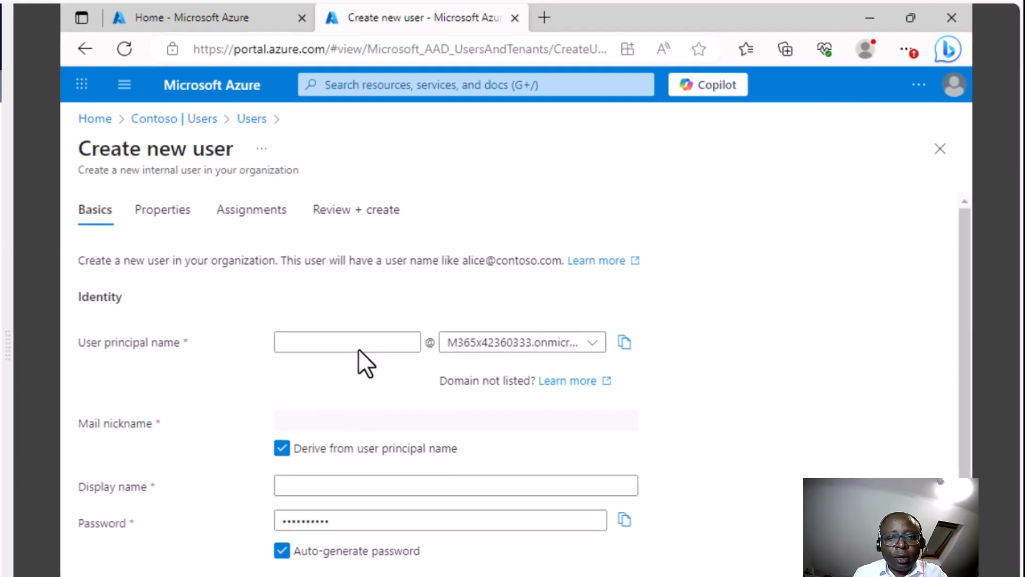
- Try a user principal name, find it already taken, and clear it for replacement
{"action": "left_click", "coordinate": [358, 347]}
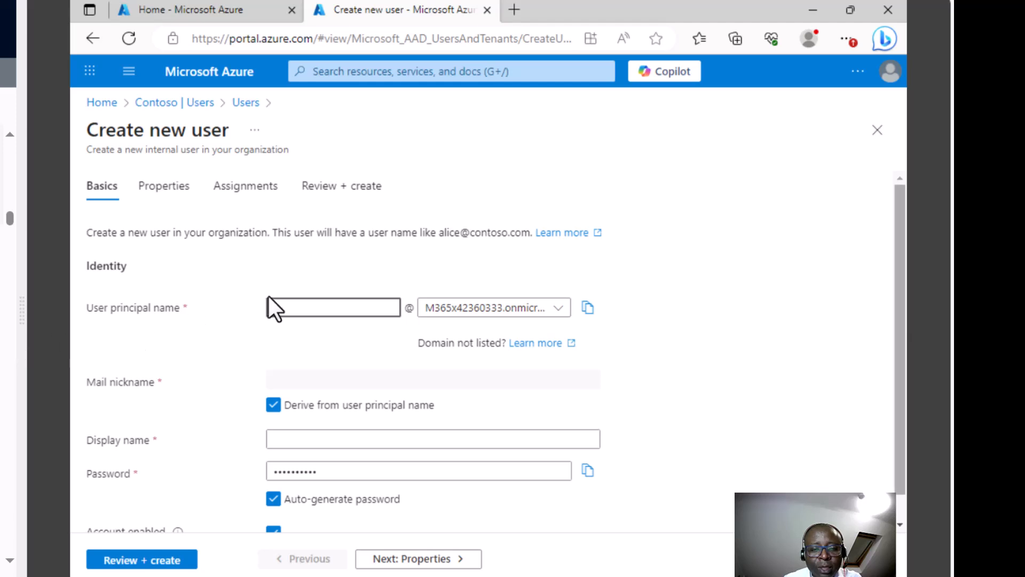
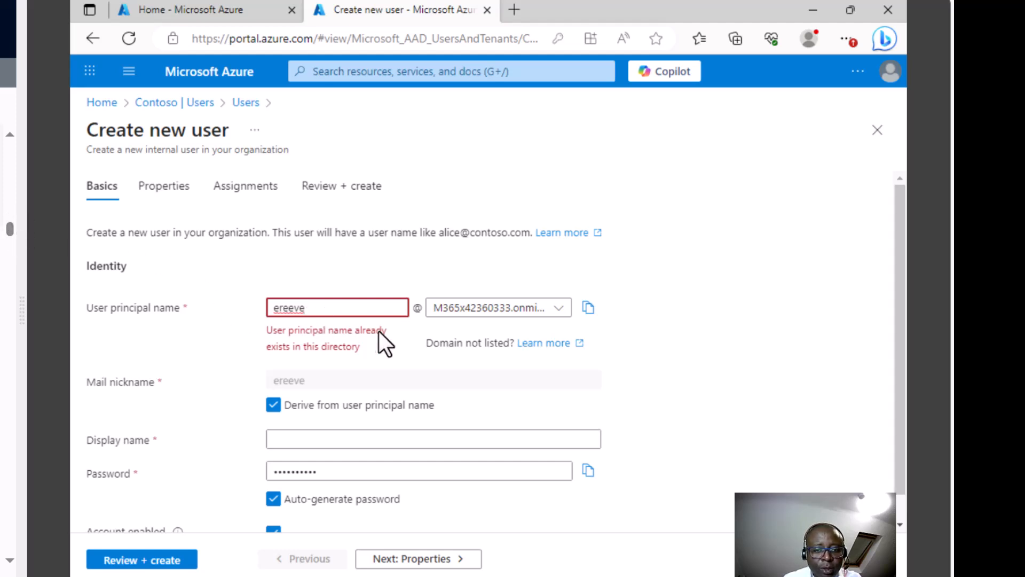
{"action": "key", "text": "ctrl+a"}
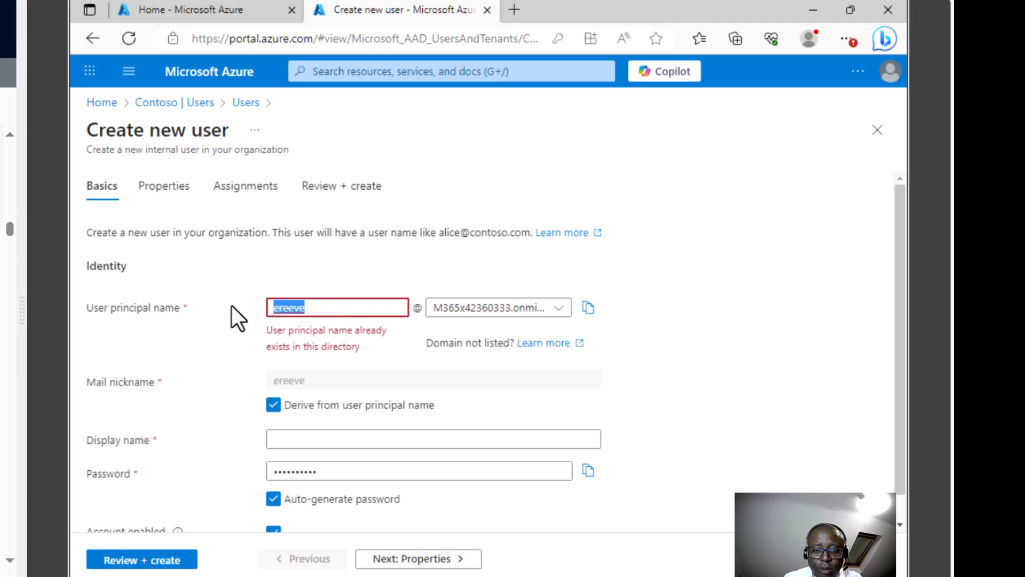
{"action": "key", "text": "BackSpace"}
{"action": "type", "text": "Edmund"}
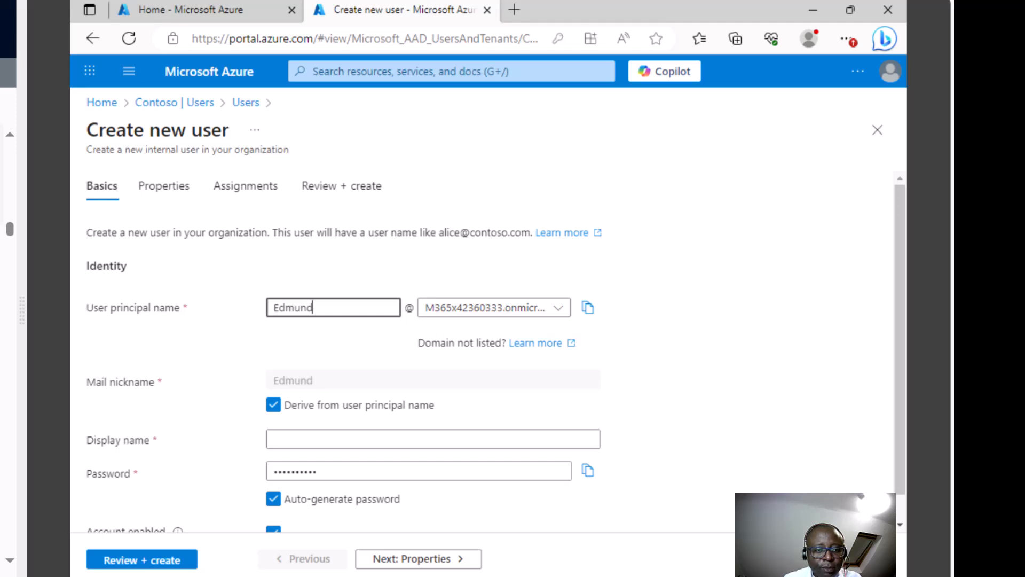
- Enter the new hire's sign-in name as principal name and her full name as display name
{"action": "left_click", "coordinate": [11, 138]}
{"action": "left_click", "coordinate": [11, 138]}
{"action": "left_click", "coordinate": [11, 138]}
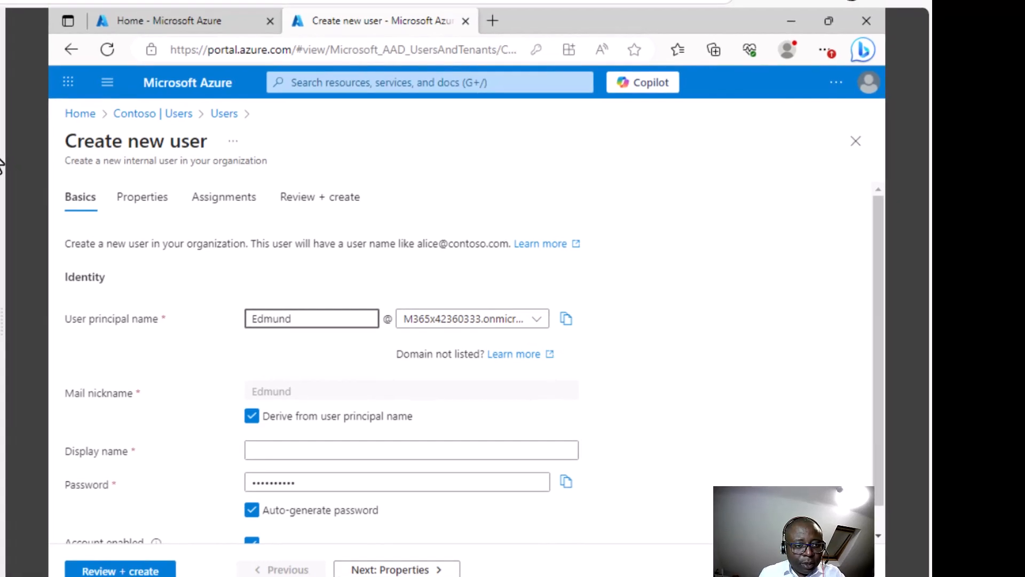
{"action": "key", "text": "BackSpace"}
{"action": "key", "text": "BackSpace"}
{"action": "key", "text": "BackSpace"}
{"action": "key", "text": "BackSpace"}
{"action": "key", "text": "BackSpace"}
{"action": "key", "text": "BackSpace"}
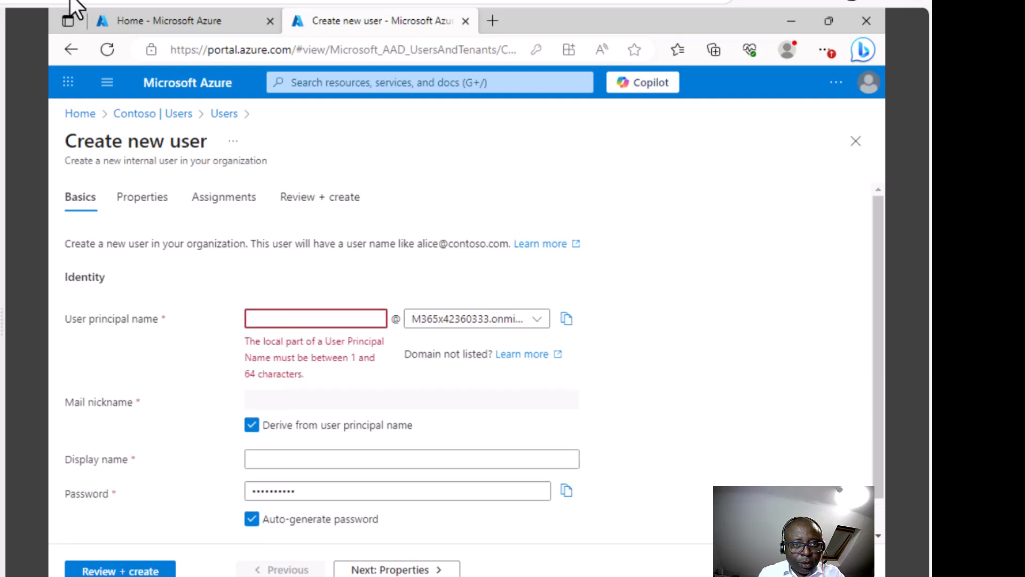
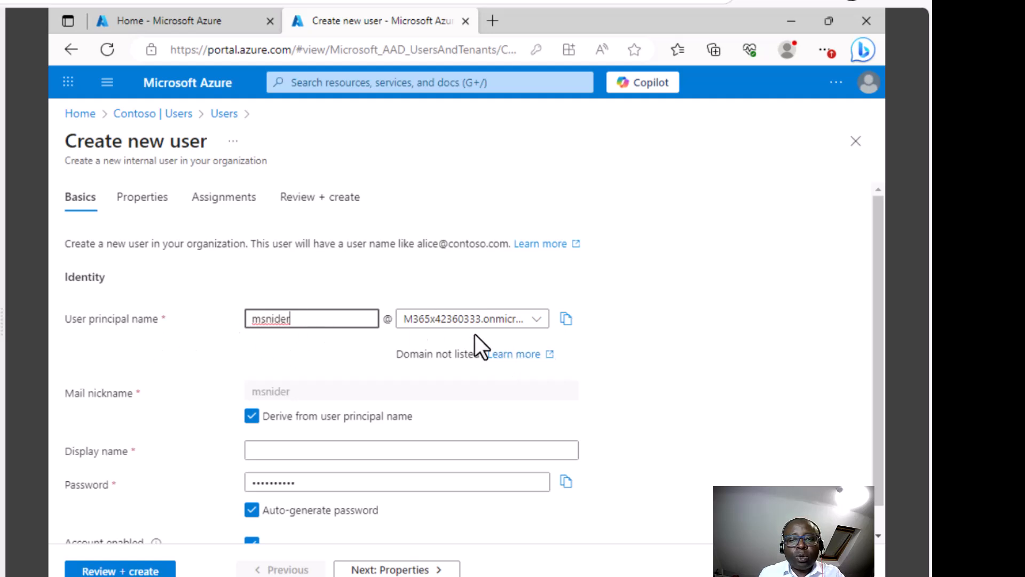
{"action": "left_click", "coordinate": [307, 449]}
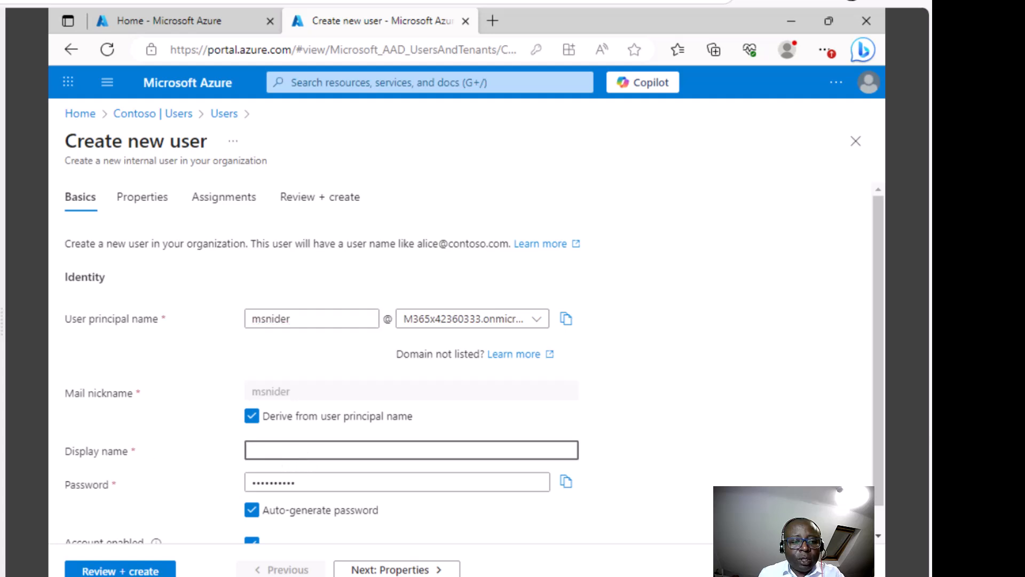
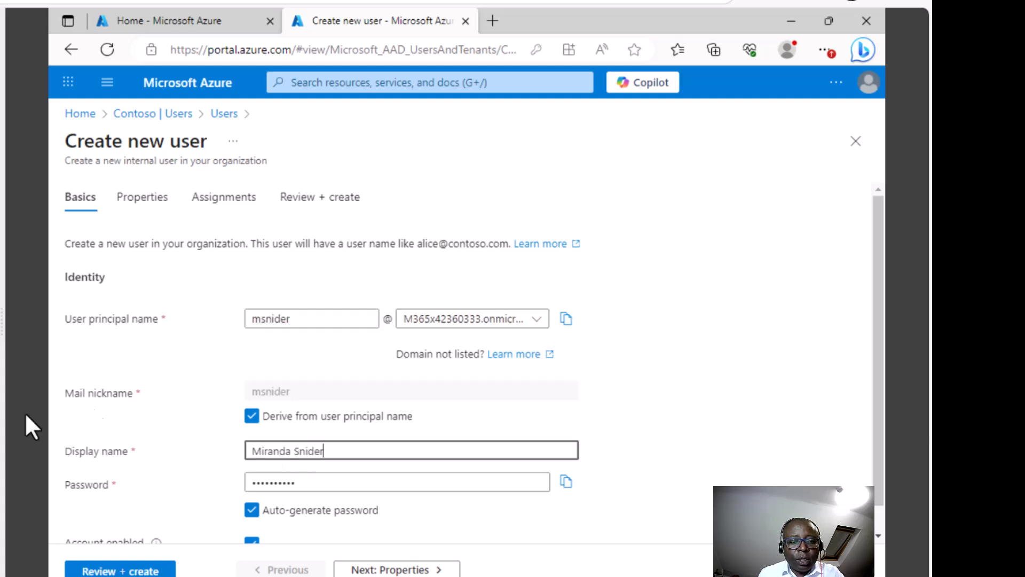
- Turn off Auto-generate password and replace the rejected pasted password with a custom strong one
{"action": "scroll", "coordinate": [875, 401], "scroll_direction": "down", "scroll_amount": 1}
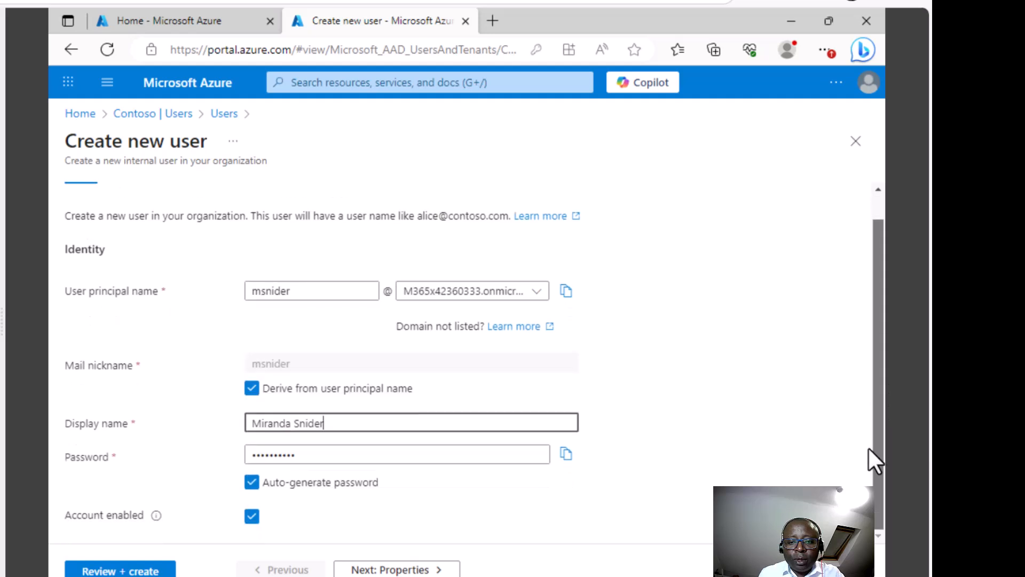
{"action": "left_click", "coordinate": [253, 483]}
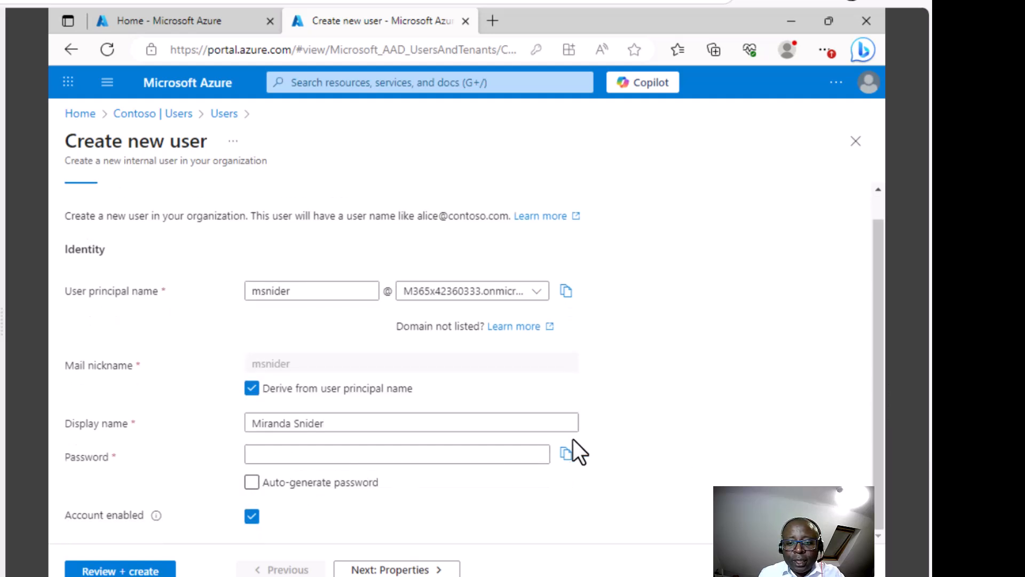
{"action": "left_click", "coordinate": [251, 484]}
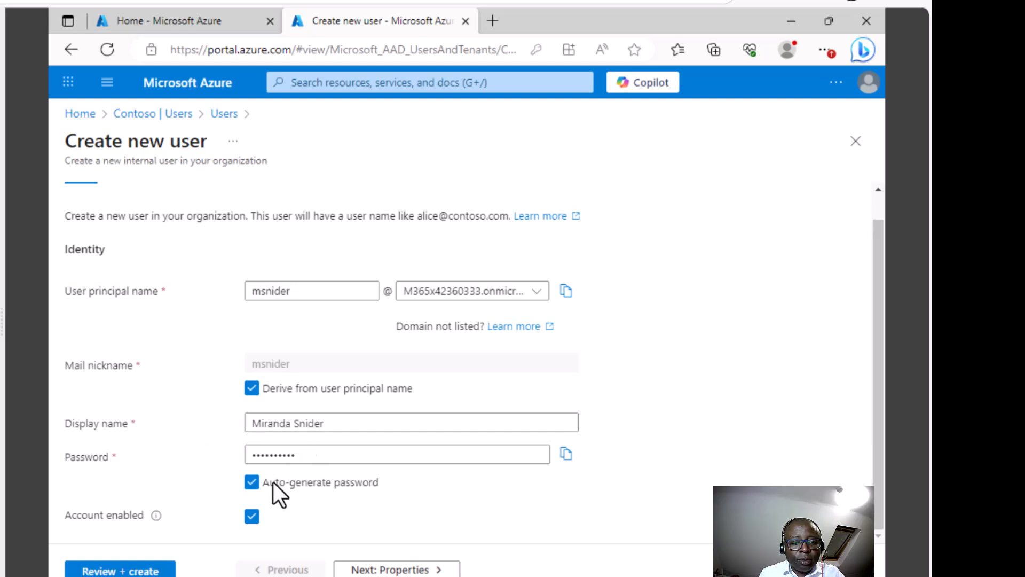
{"action": "left_click", "coordinate": [249, 484]}
{"action": "left_click", "coordinate": [312, 456]}
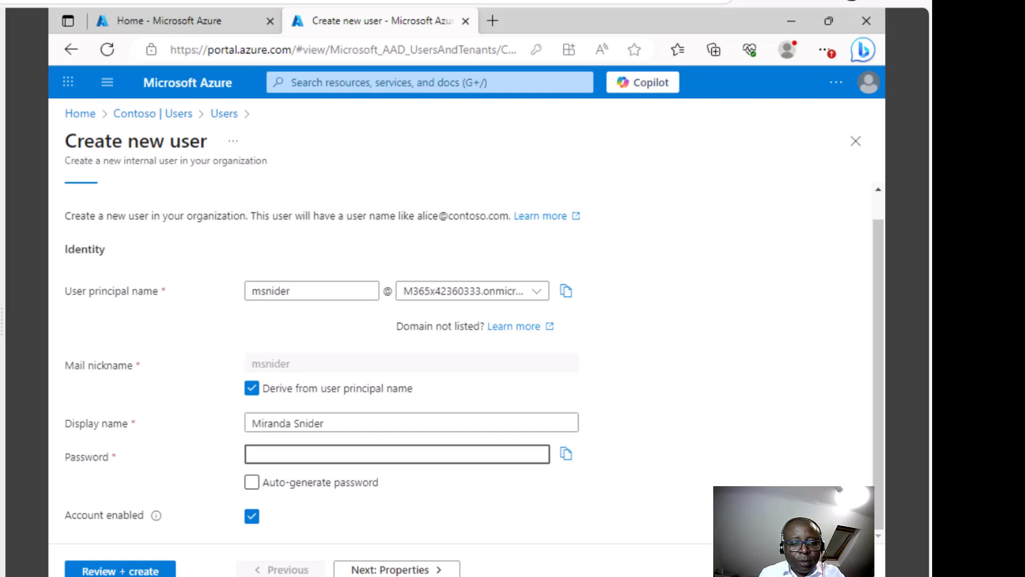
{"action": "key", "text": "ctrl+v"}
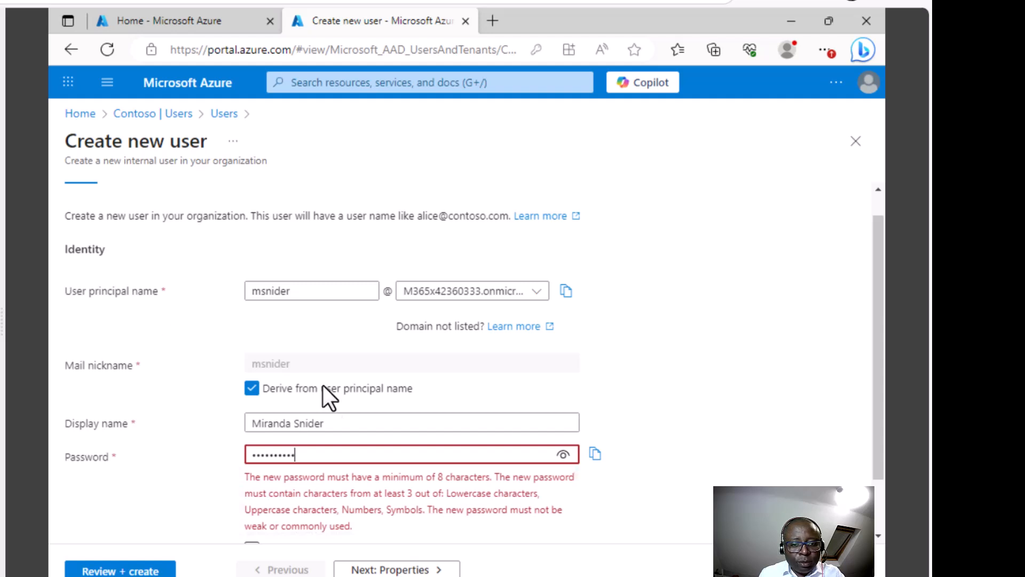
{"action": "left_click_drag", "start_coordinate": [303, 453], "coordinate": [209, 471]}
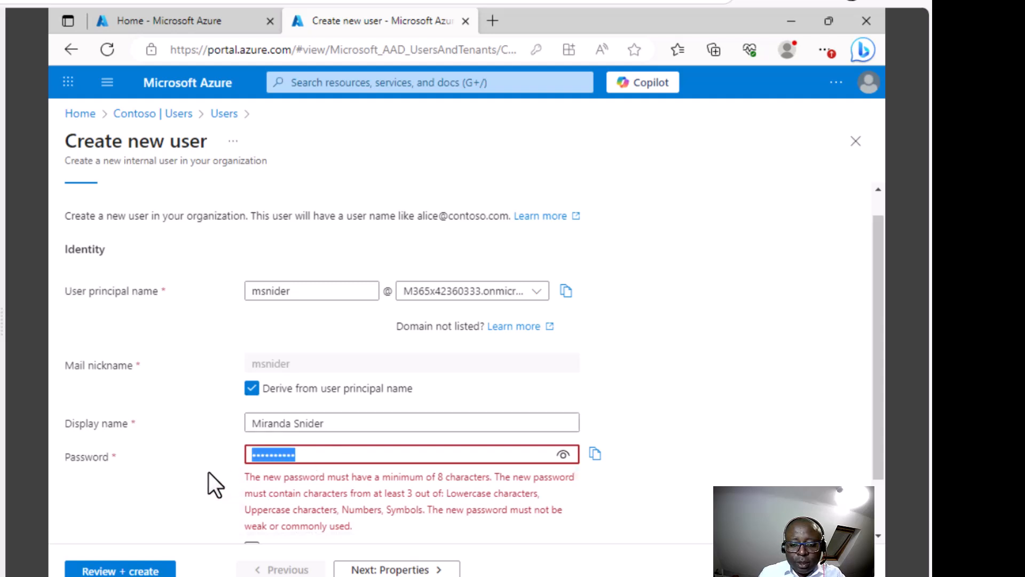
{"action": "key", "text": "BackSpace"}
{"action": "type", "text": "•••••••••••••••••••••••••••••••"}
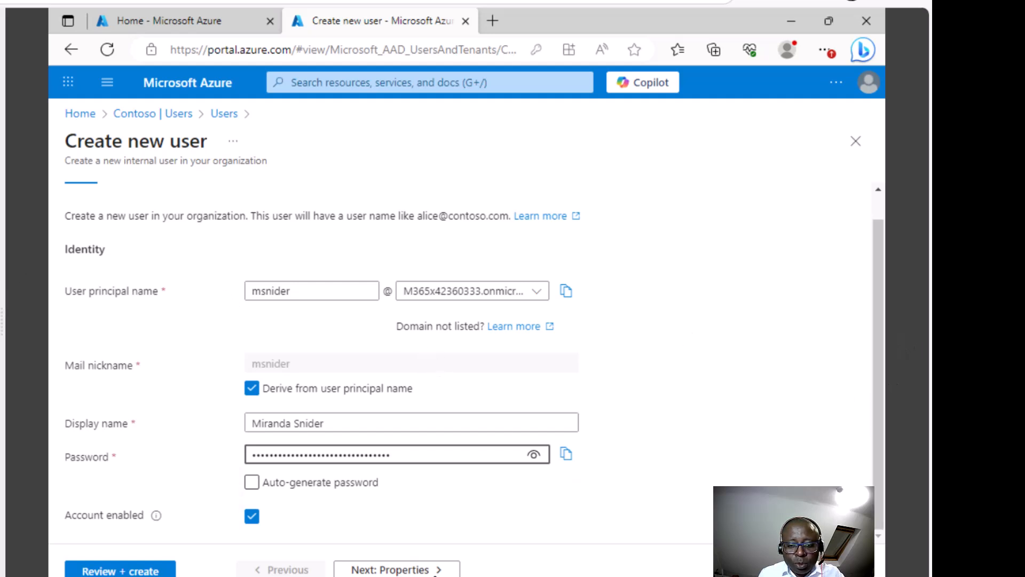
- On the Properties tab, enter the new user's first and last name
{"action": "left_click", "coordinate": [422, 569]}
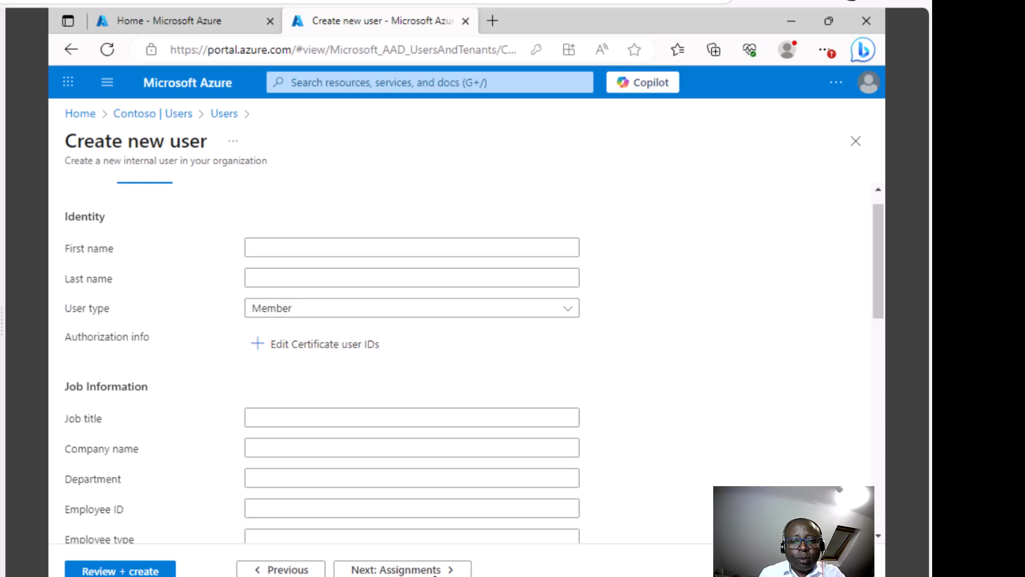
{"action": "left_click", "coordinate": [266, 250]}
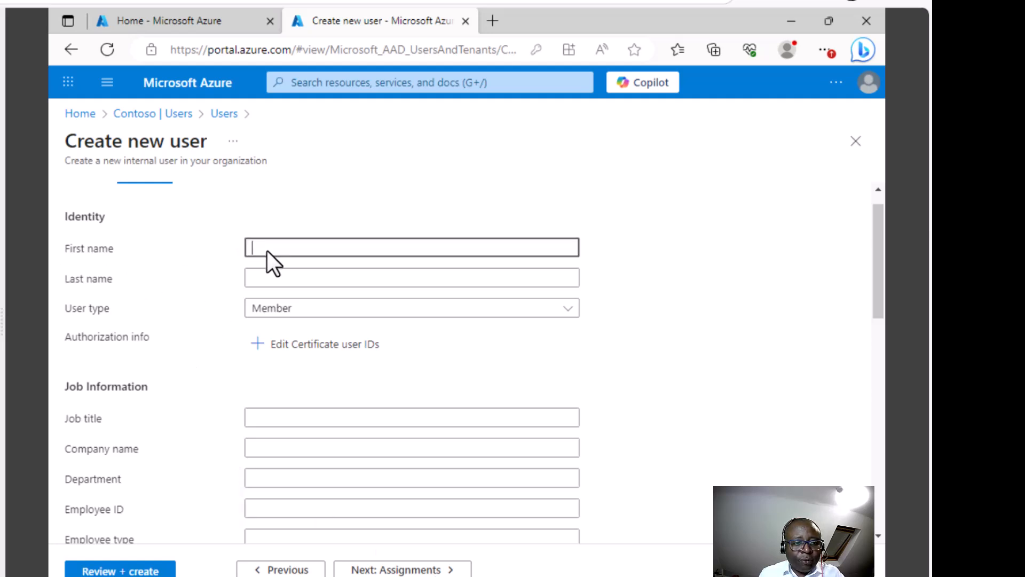
{"action": "left_click", "coordinate": [263, 278]}
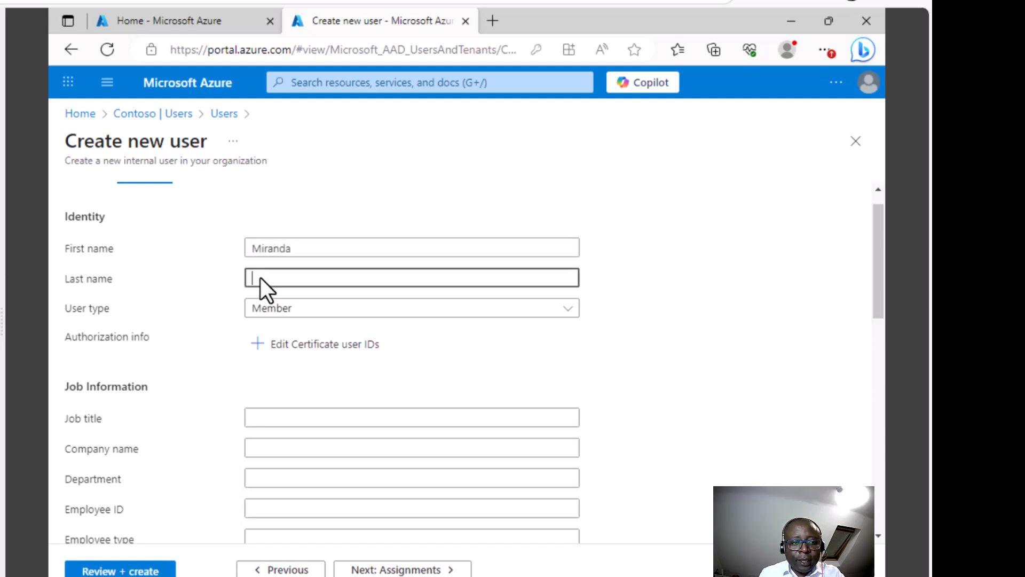
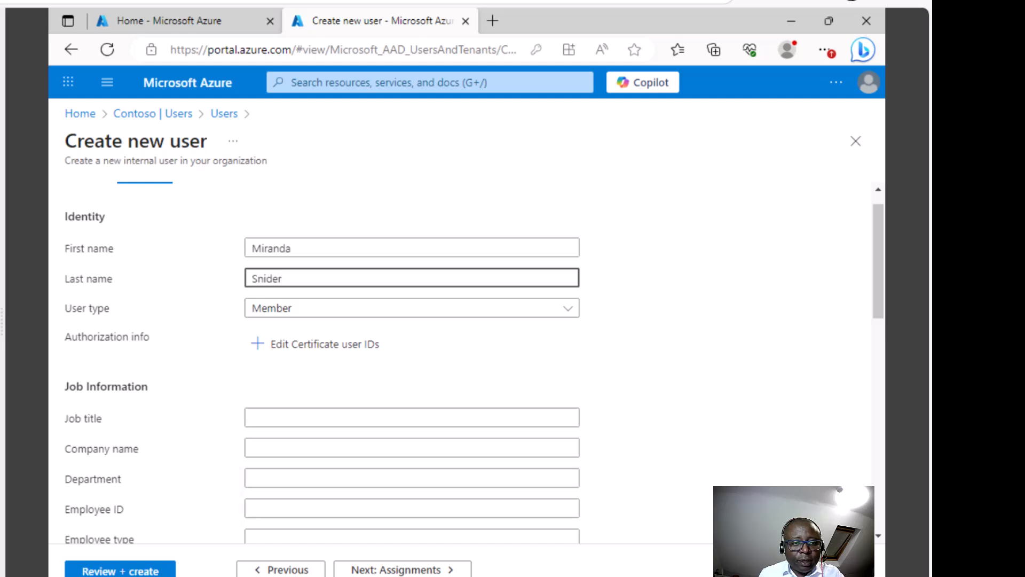
- Set job title Helpdesk Manager, department Operations and office location Cameroon
{"action": "left_click", "coordinate": [260, 417]}
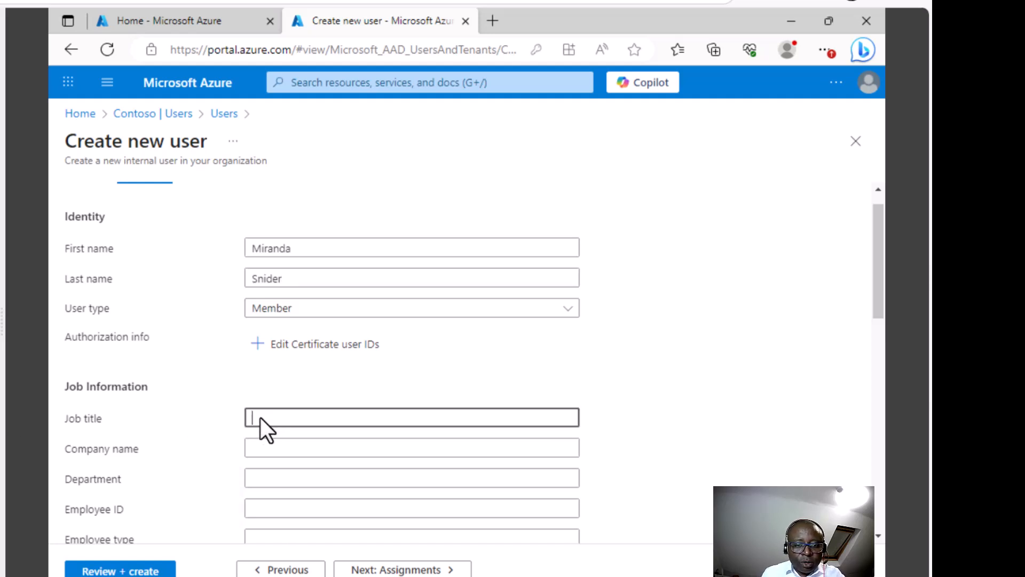
{"action": "type", "text": "Helpdesk Manager"}
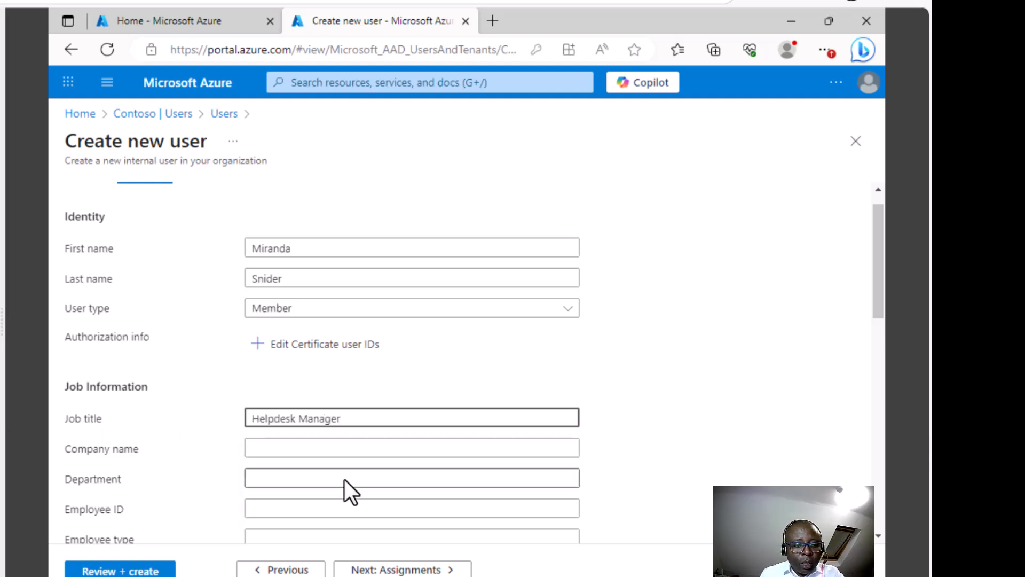
{"action": "left_click", "coordinate": [279, 477]}
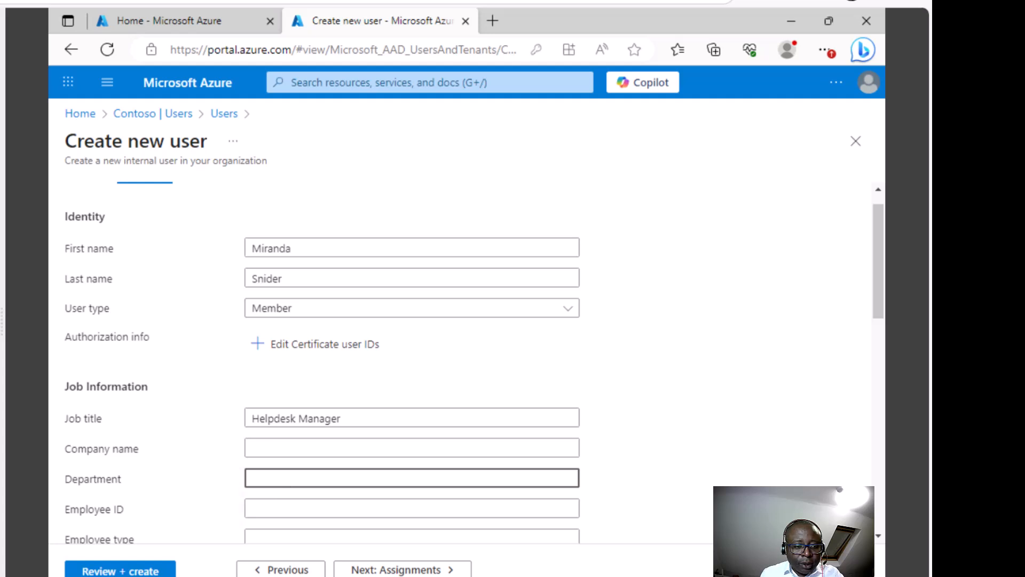
{"action": "type", "text": "Operations"}
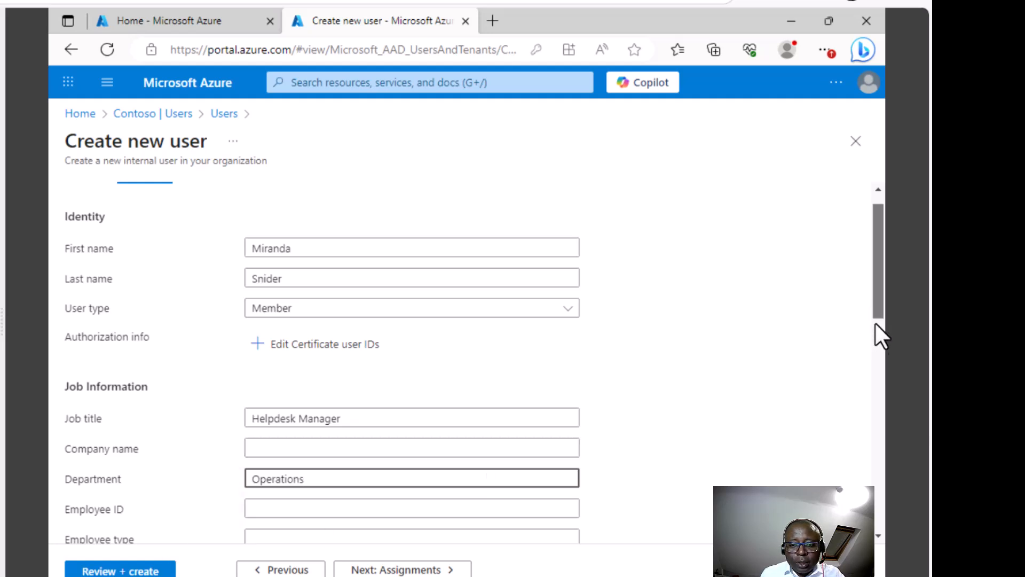
{"action": "scroll", "coordinate": [880, 331], "scroll_direction": "down", "scroll_amount": 5}
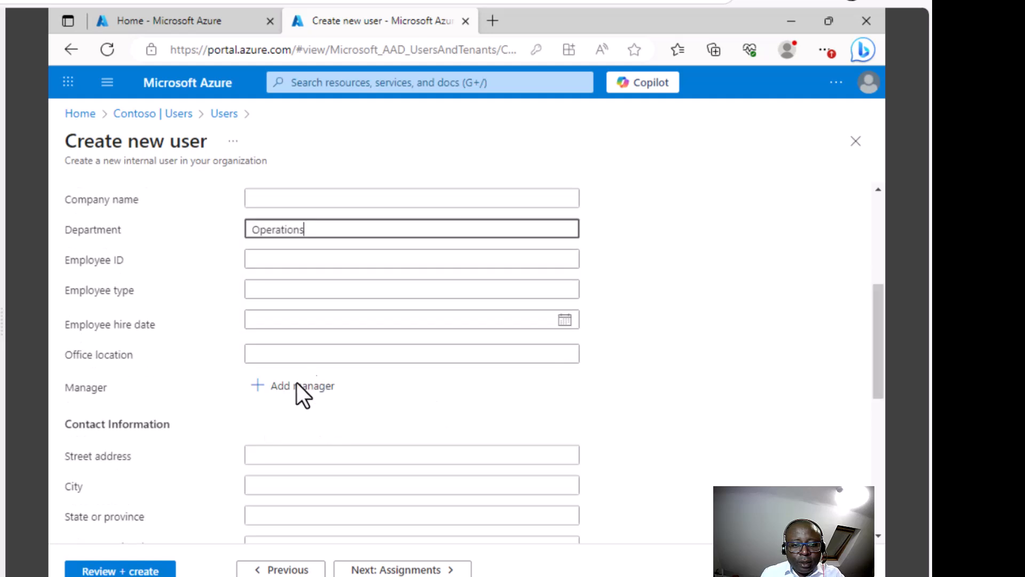
{"action": "left_click", "coordinate": [333, 353]}
{"action": "type", "text": "Cameroon"}
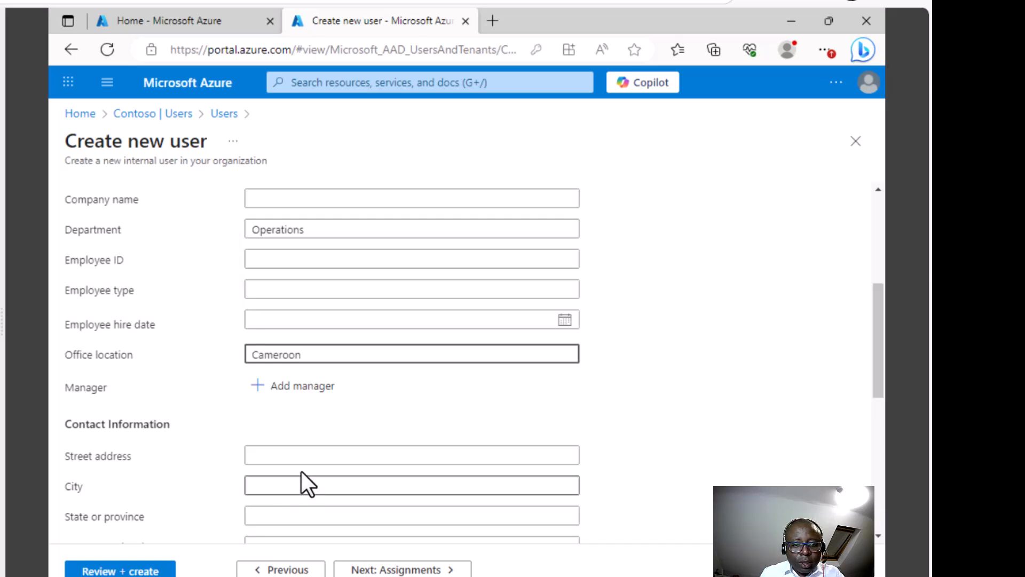
{"action": "left_click", "coordinate": [285, 455]}
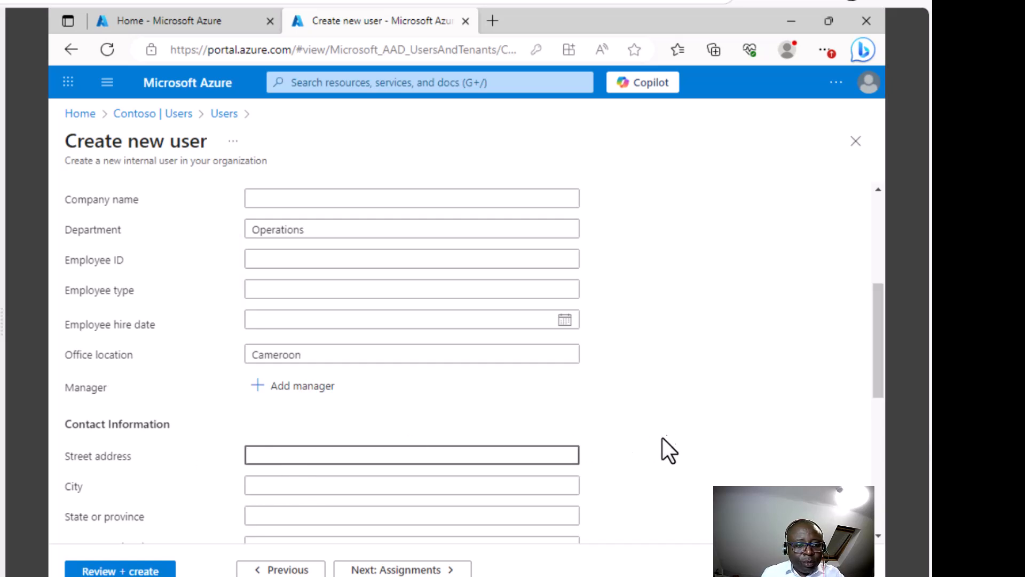
{"action": "scroll", "coordinate": [875, 351], "scroll_direction": "down", "scroll_amount": 1}
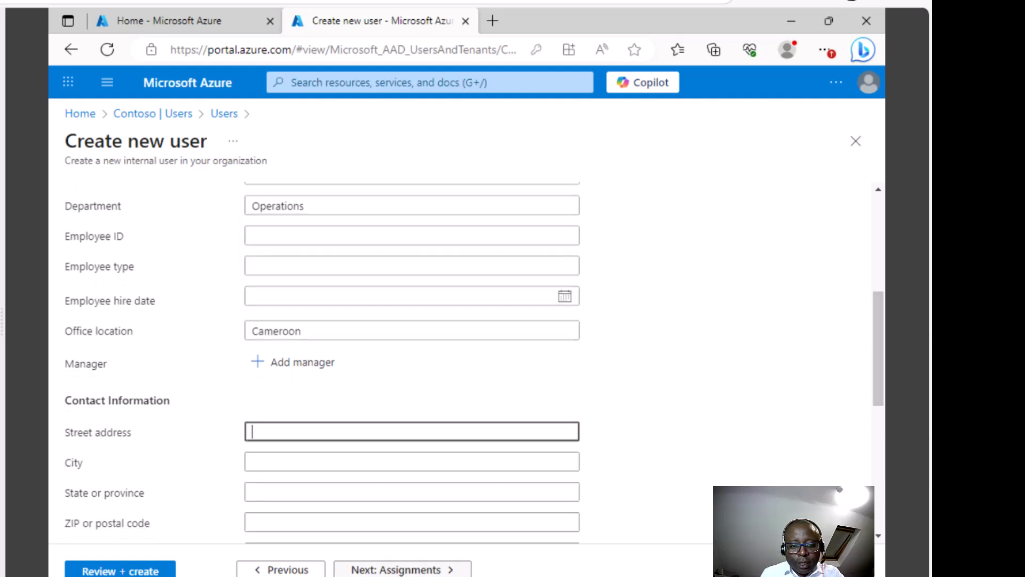
{"action": "left_click", "coordinate": [403, 570]}
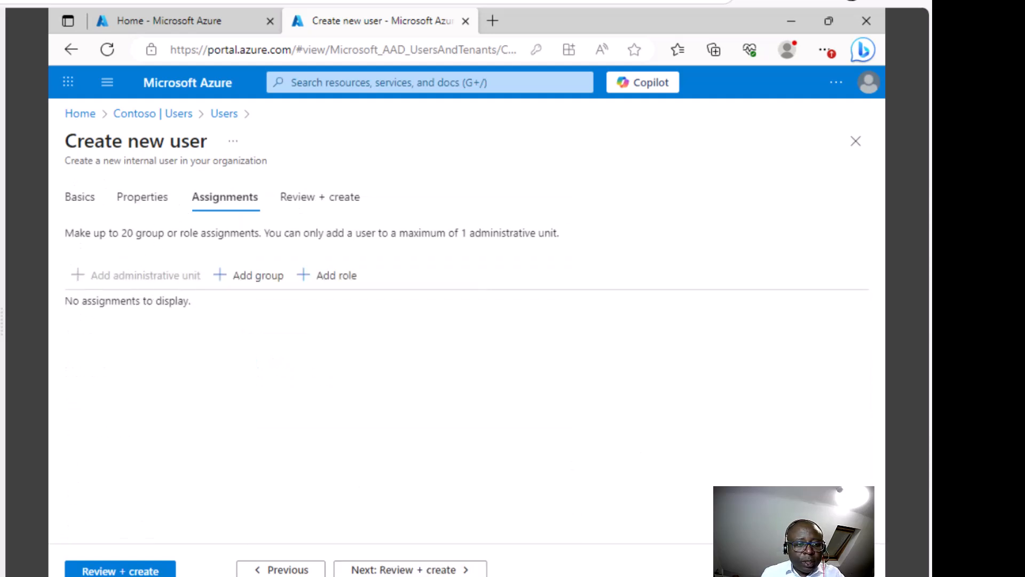
- Review the Basics and Properties details entered for the new user
{"action": "left_click", "coordinate": [394, 569]}
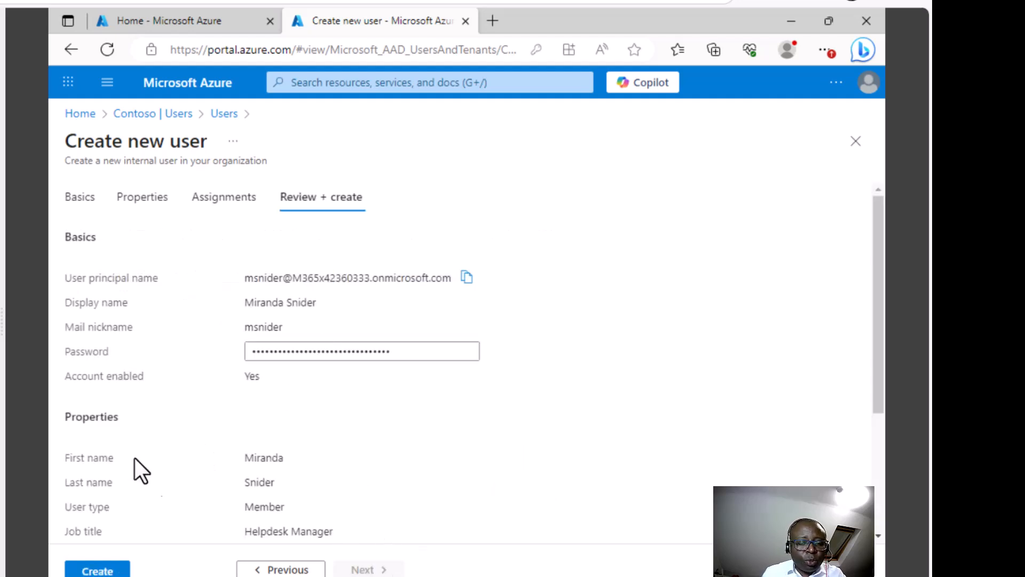
{"action": "left_click", "coordinate": [150, 196]}
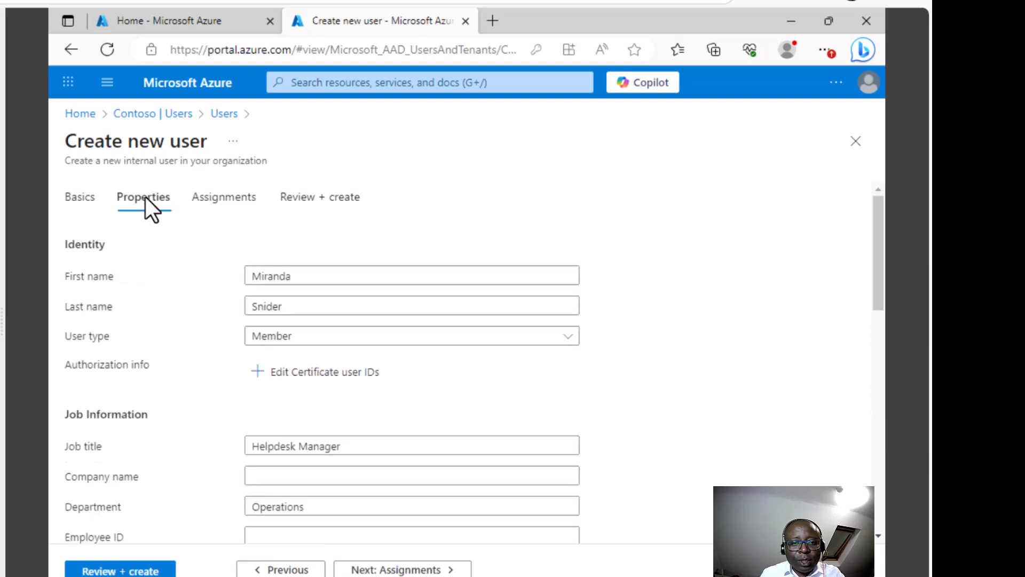
{"action": "left_click", "coordinate": [91, 196]}
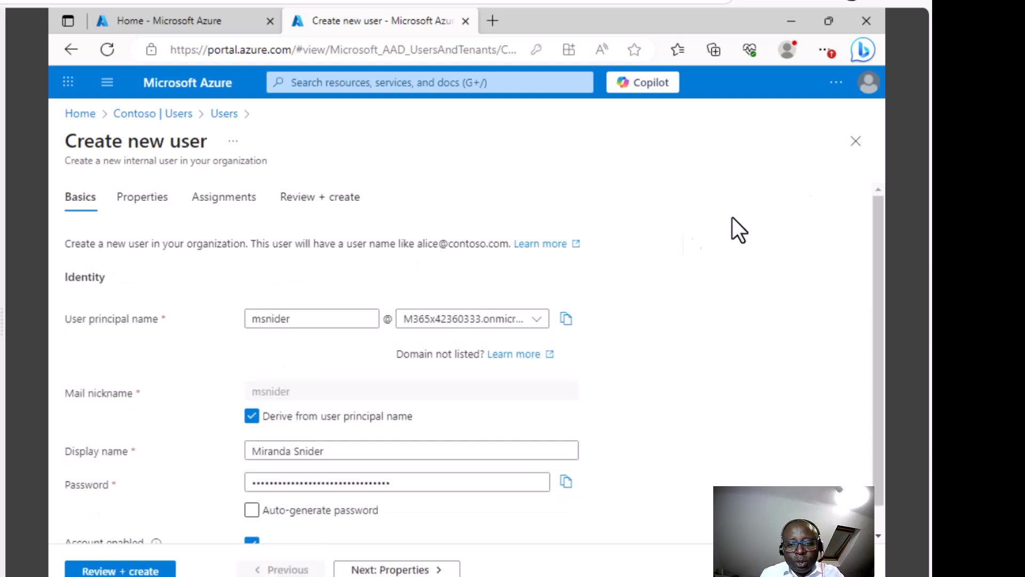
{"action": "left_click_drag", "start_coordinate": [878, 213], "coordinate": [875, 294]}
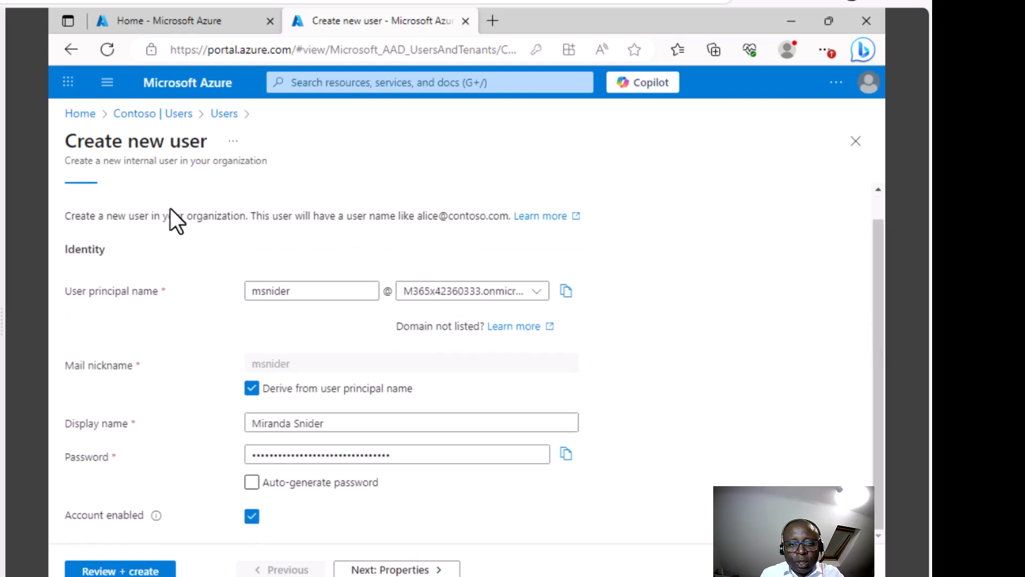
{"action": "left_click", "coordinate": [441, 569]}
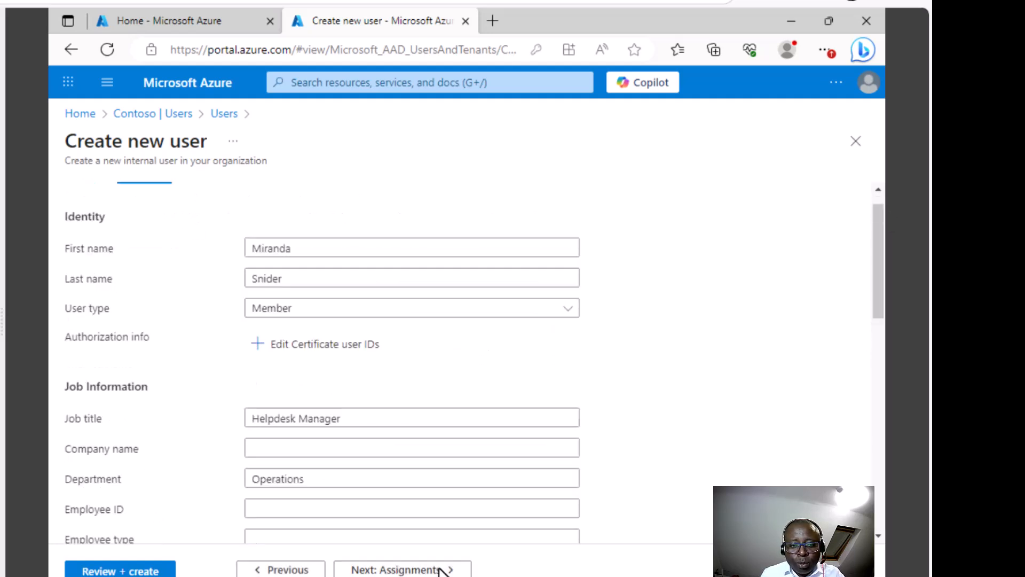
{"action": "left_click_drag", "start_coordinate": [874, 240], "coordinate": [873, 227]}
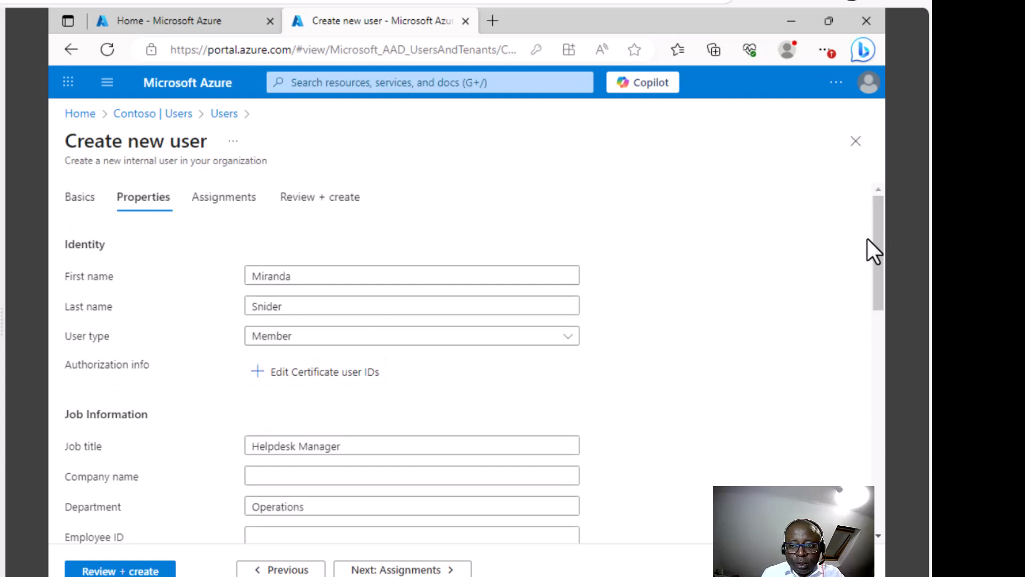
{"action": "left_click_drag", "start_coordinate": [876, 248], "coordinate": [858, 412]}
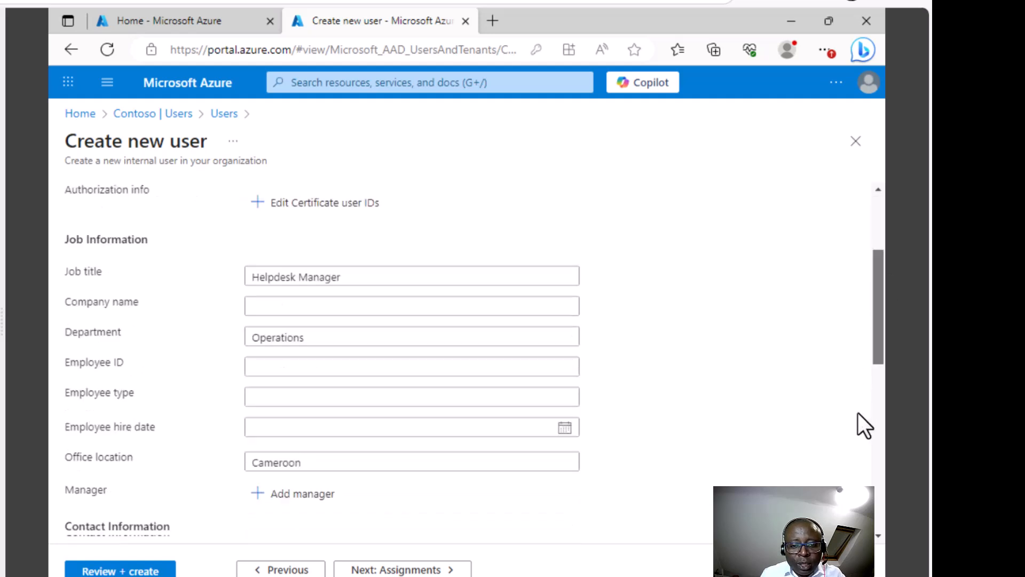
{"action": "scroll", "coordinate": [861, 376], "scroll_direction": "up", "scroll_amount": 2}
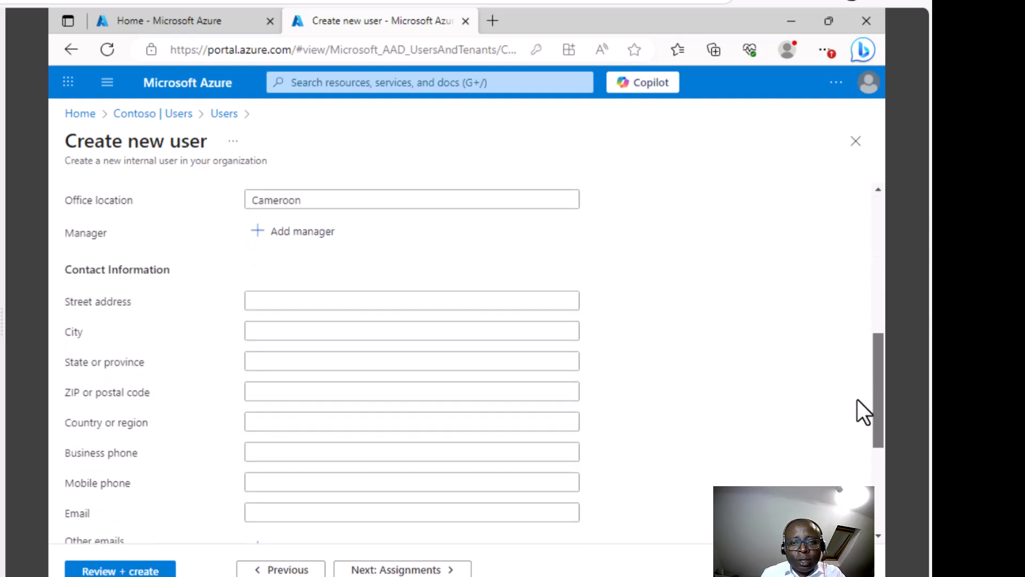
{"action": "scroll", "coordinate": [858, 400], "scroll_direction": "down", "scroll_amount": 1}
{"action": "scroll", "coordinate": [855, 208], "scroll_direction": "up", "scroll_amount": 10}
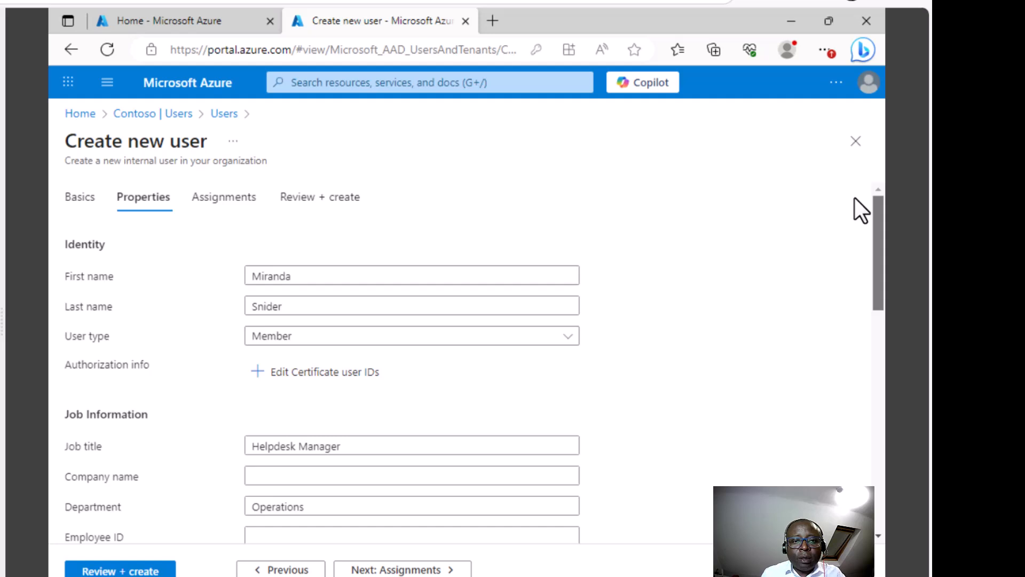
- Check Assignments, view the Review + create summary, and create the user
{"action": "left_click", "coordinate": [222, 199]}
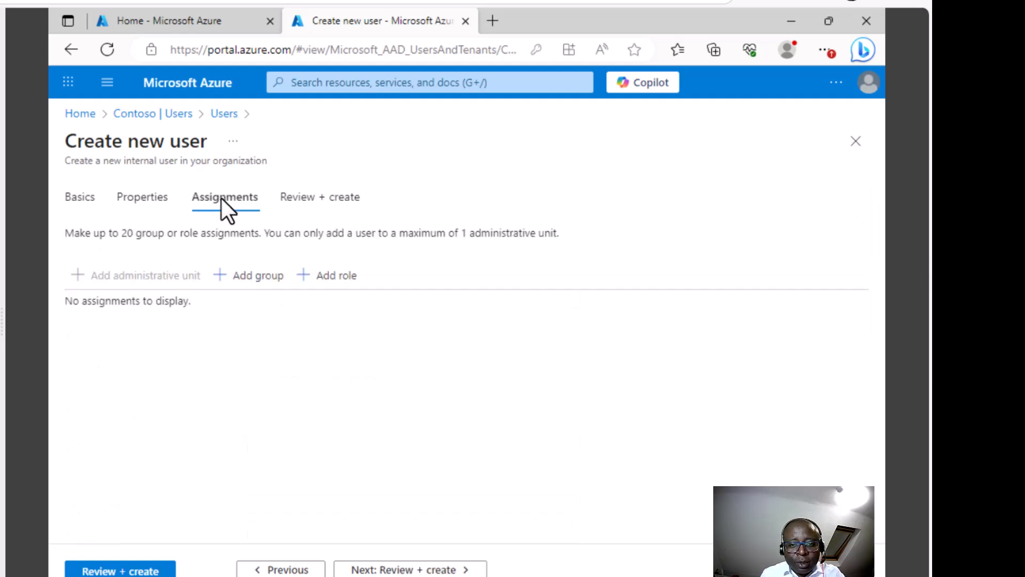
{"action": "left_click", "coordinate": [300, 198]}
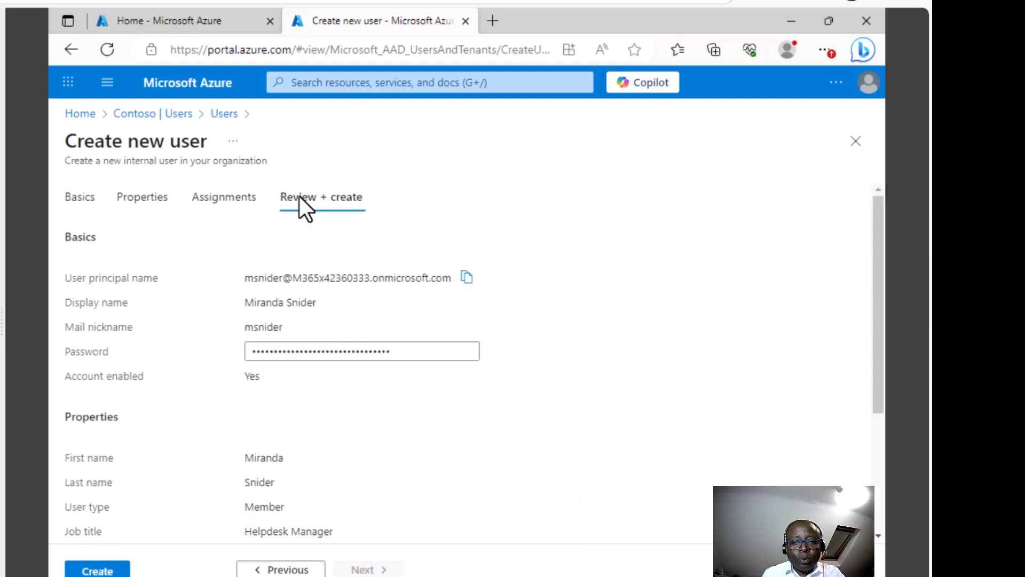
{"action": "left_click", "coordinate": [90, 569]}
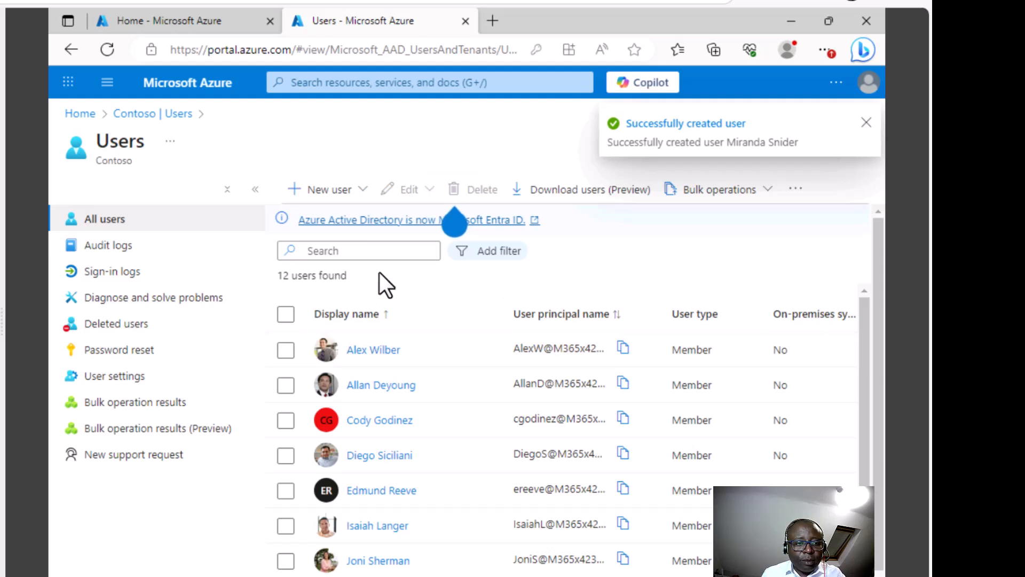
- Search the users list by the new user's surname and open her profile
{"action": "left_click", "coordinate": [363, 249]}
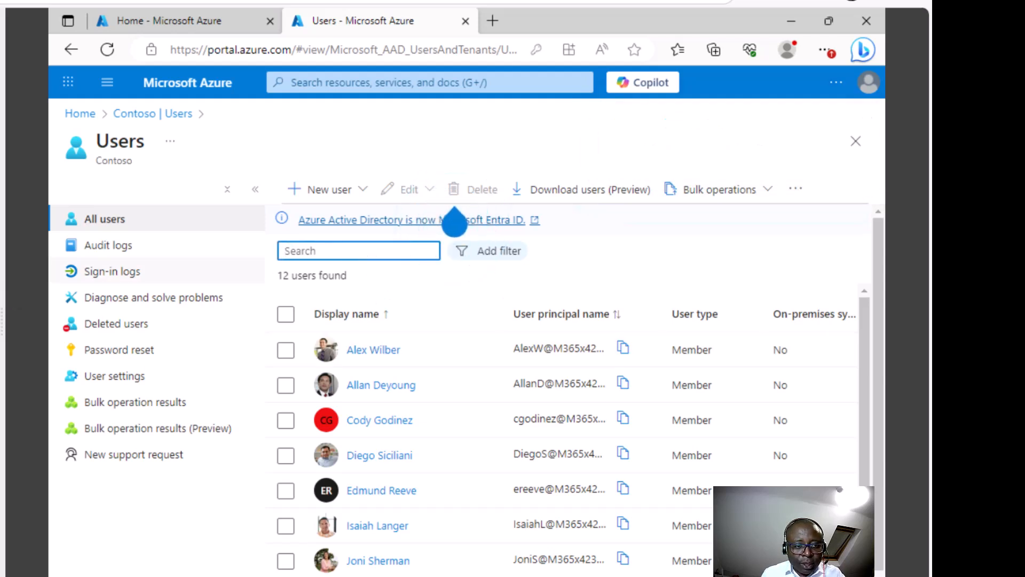
{"action": "type", "text": "Snider"}
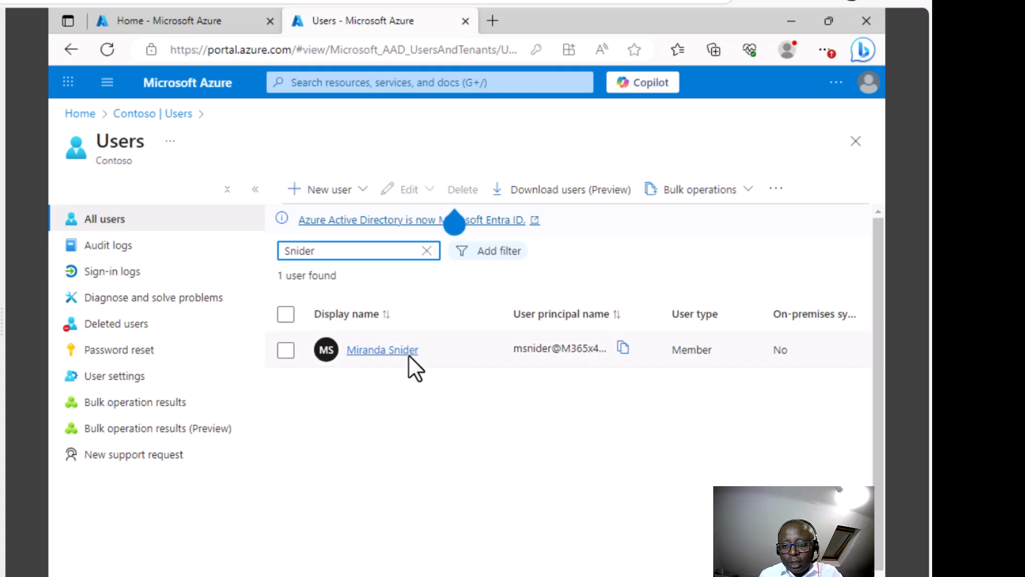
{"action": "left_click", "coordinate": [390, 351]}
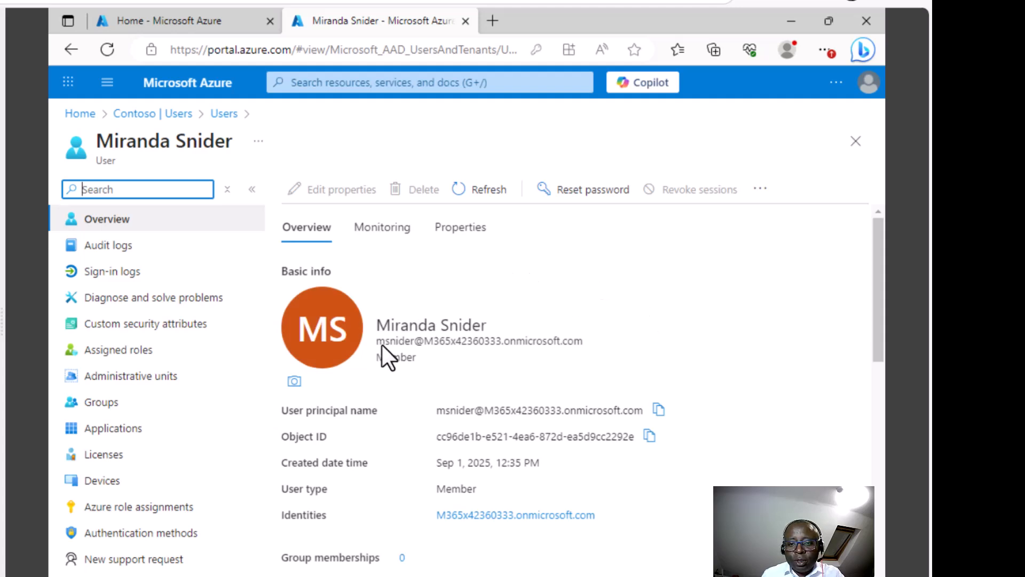
{"action": "left_click", "coordinate": [294, 381]}
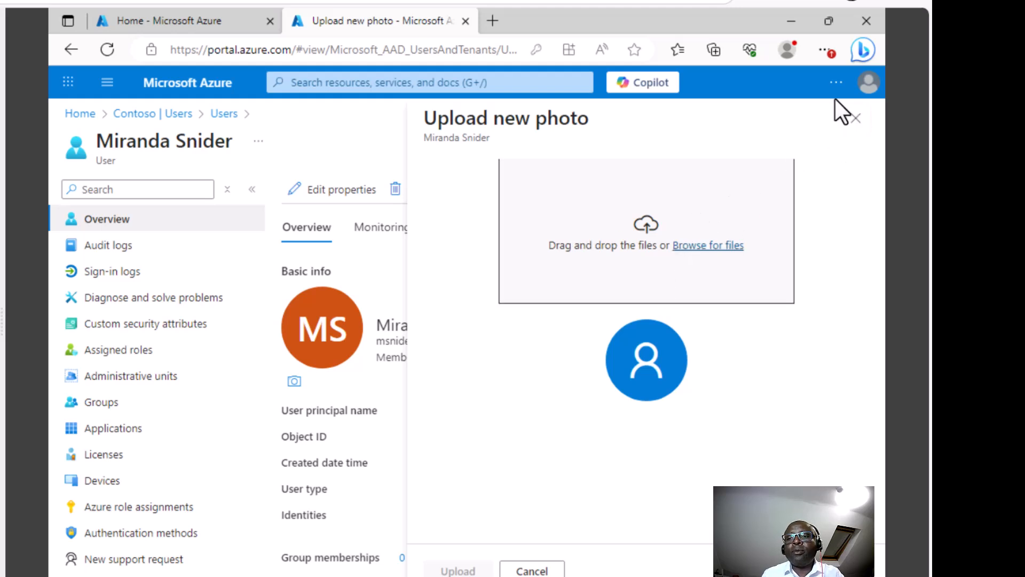
{"action": "left_click", "coordinate": [856, 118]}
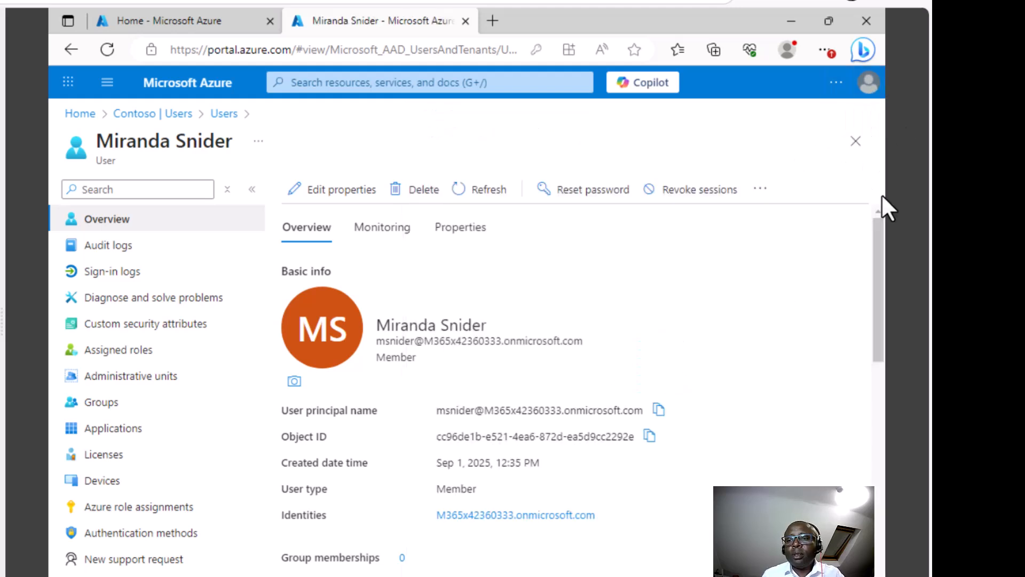
{"action": "left_click_drag", "start_coordinate": [874, 246], "coordinate": [878, 279]}
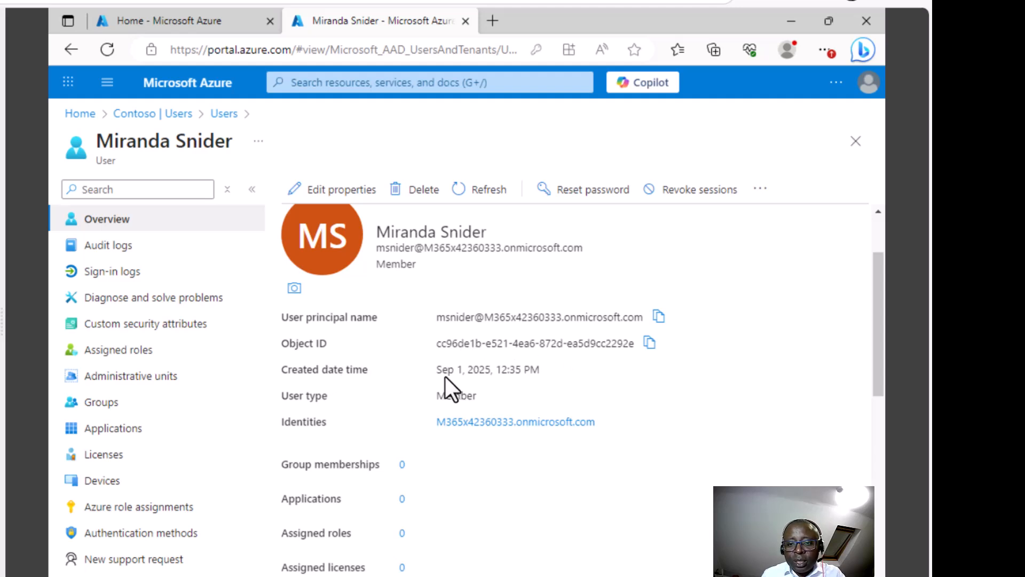
{"action": "left_click_drag", "start_coordinate": [445, 377], "coordinate": [545, 380]}
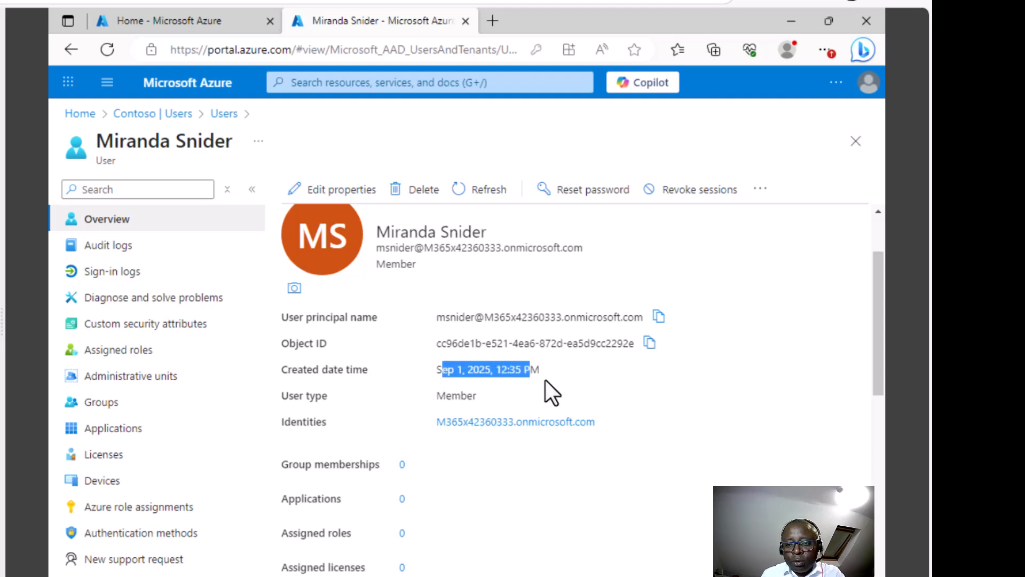
{"action": "double_click", "coordinate": [475, 395]}
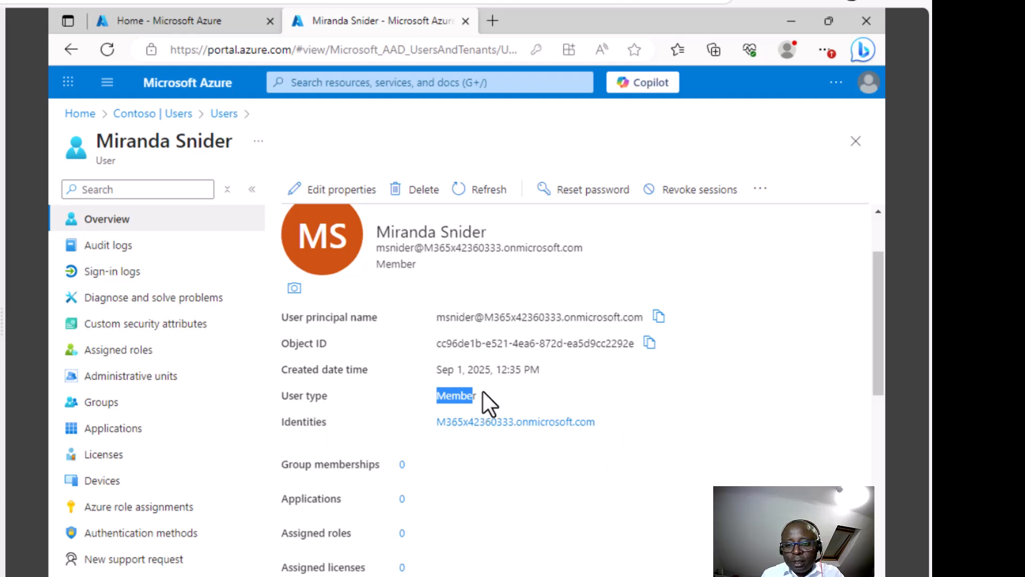
{"action": "left_click", "coordinate": [648, 432]}
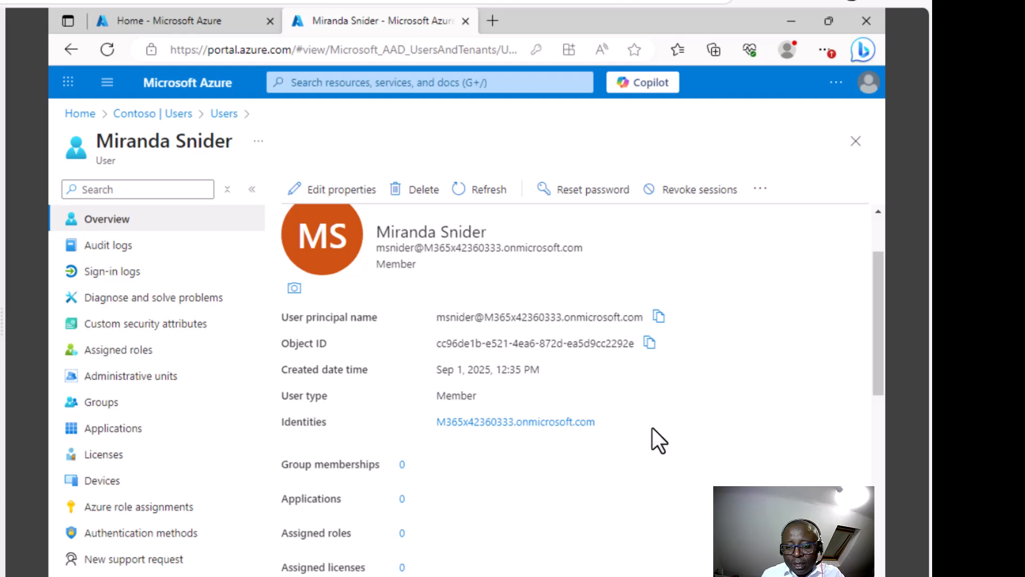
{"action": "left_click_drag", "start_coordinate": [871, 328], "coordinate": [874, 401]}
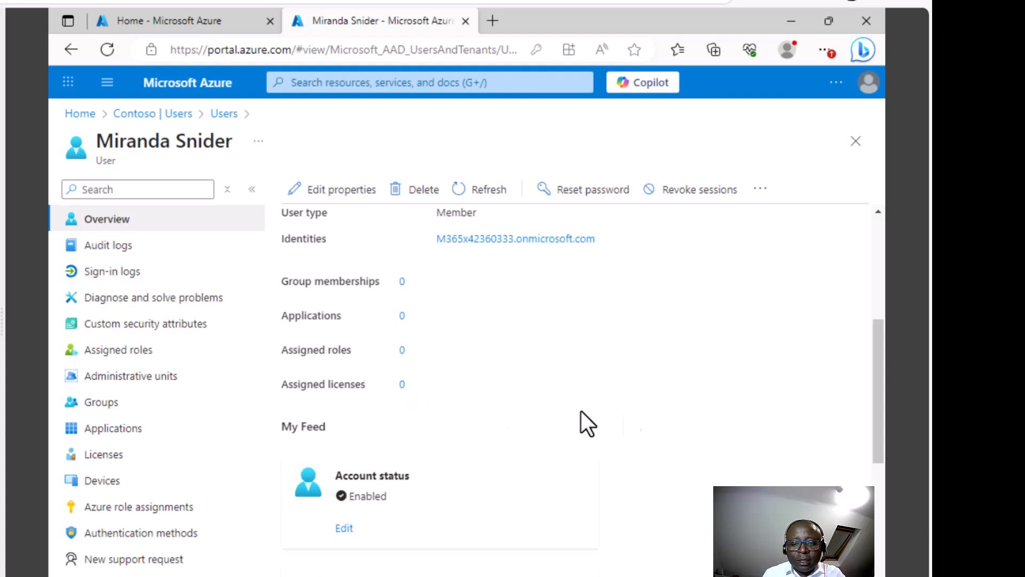
{"action": "left_click_drag", "start_coordinate": [878, 437], "coordinate": [876, 549]}
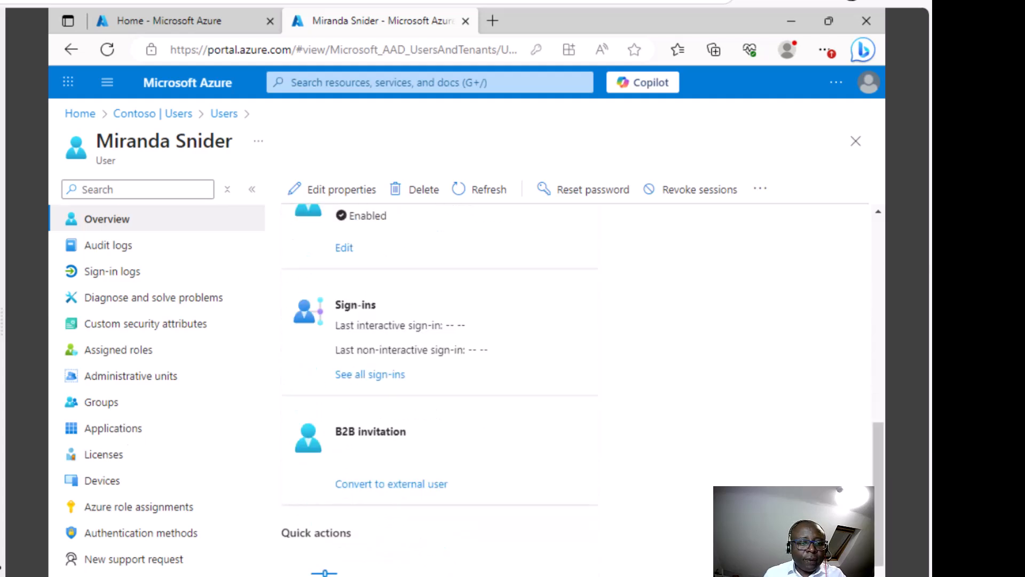